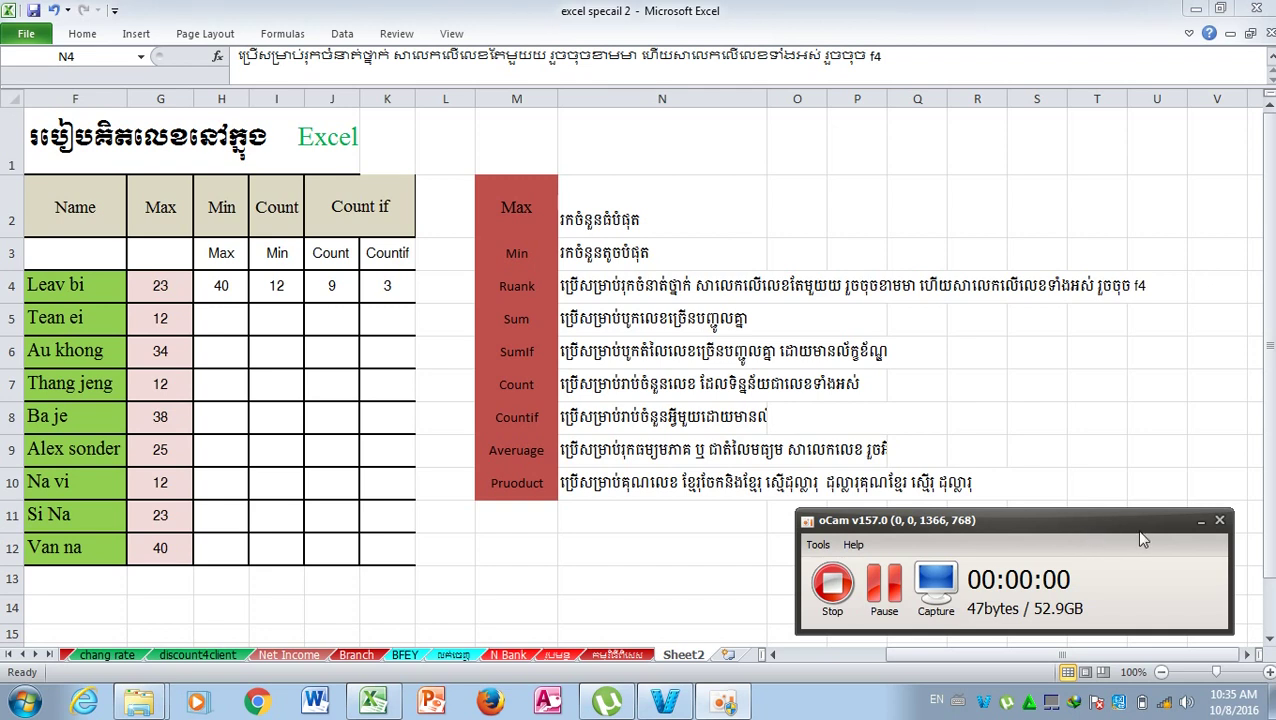
Step: Clear the old results 40, 12, 9 and 3 from cells H4:K4
left_click(1199, 521)
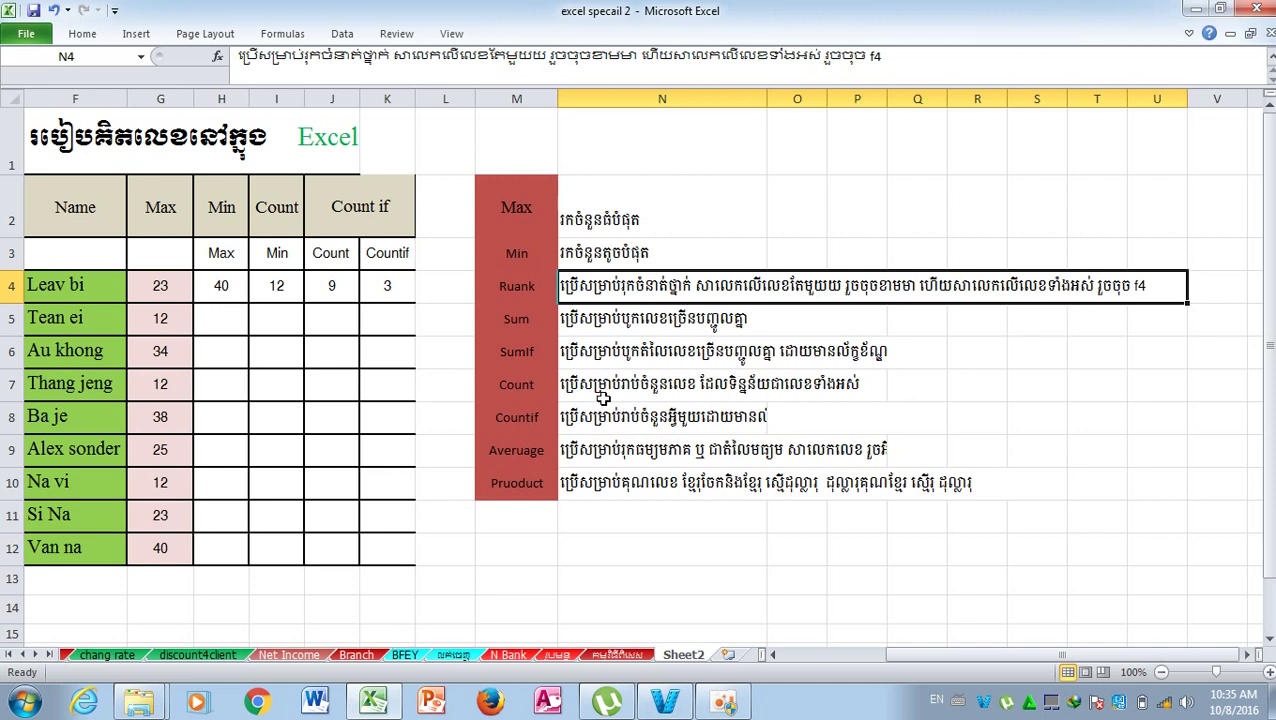
left_click_drag(218, 286, 366, 292)
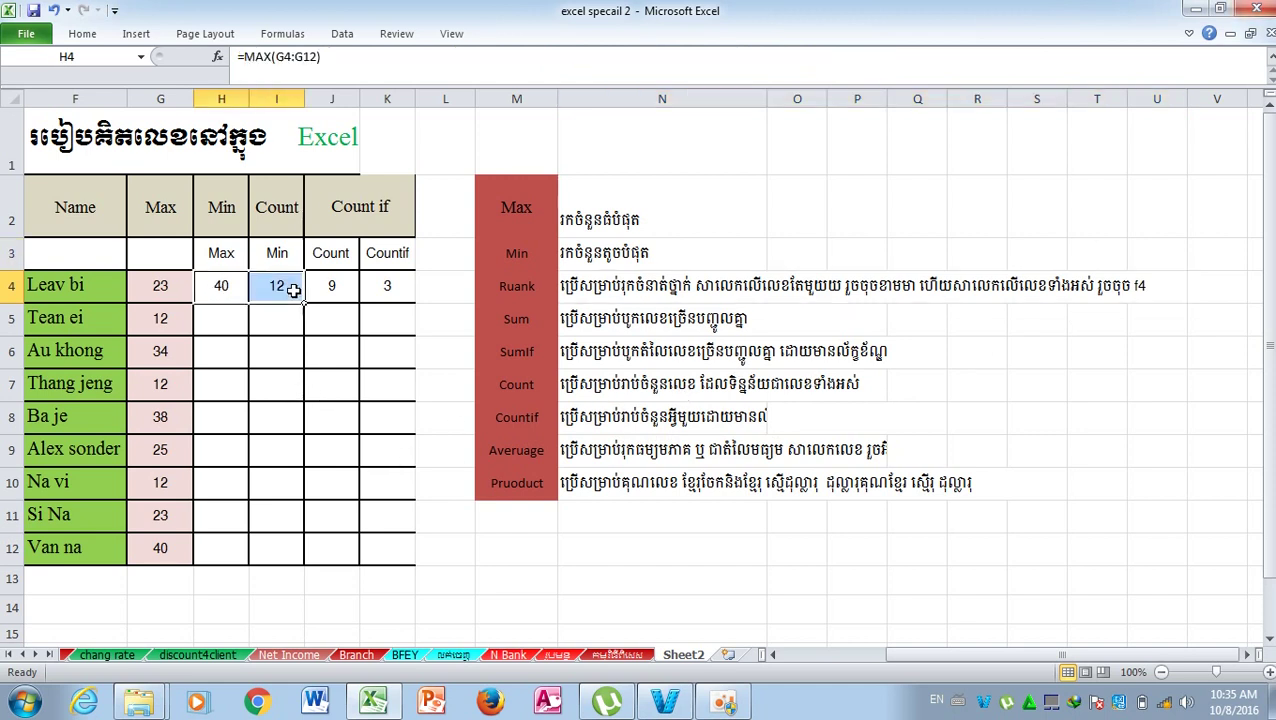
key("Delete")
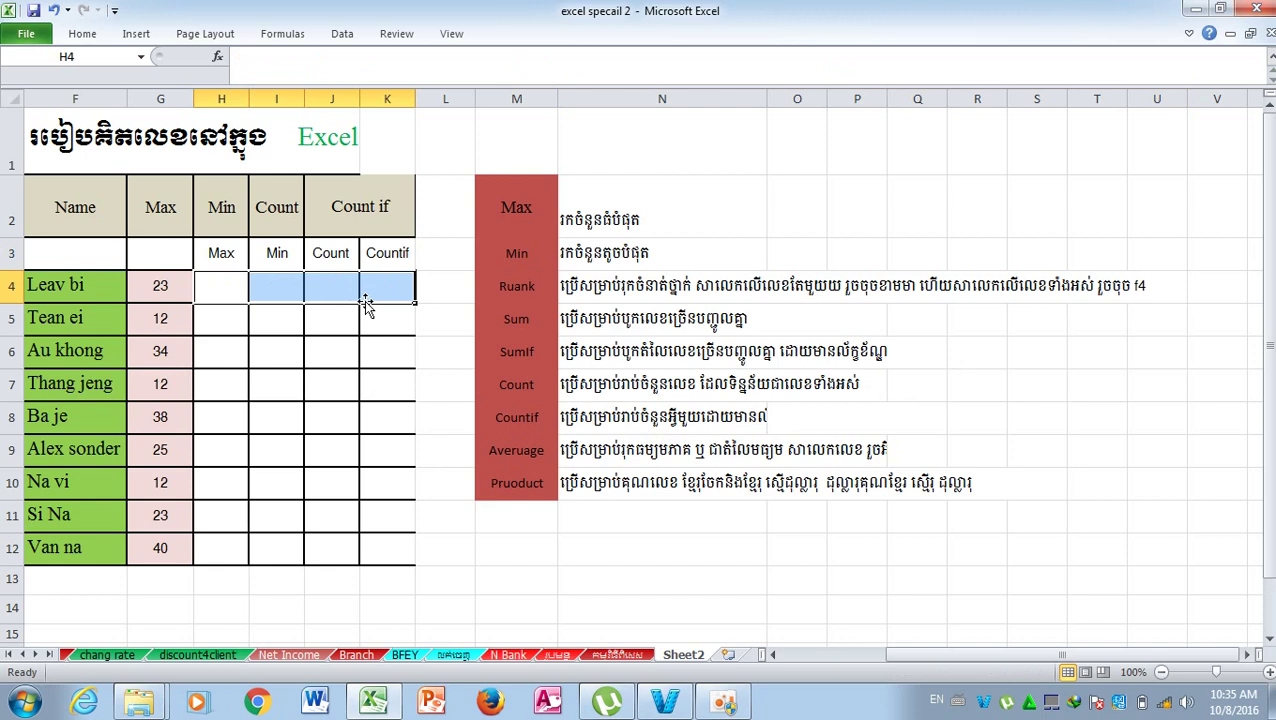
left_click(350, 322)
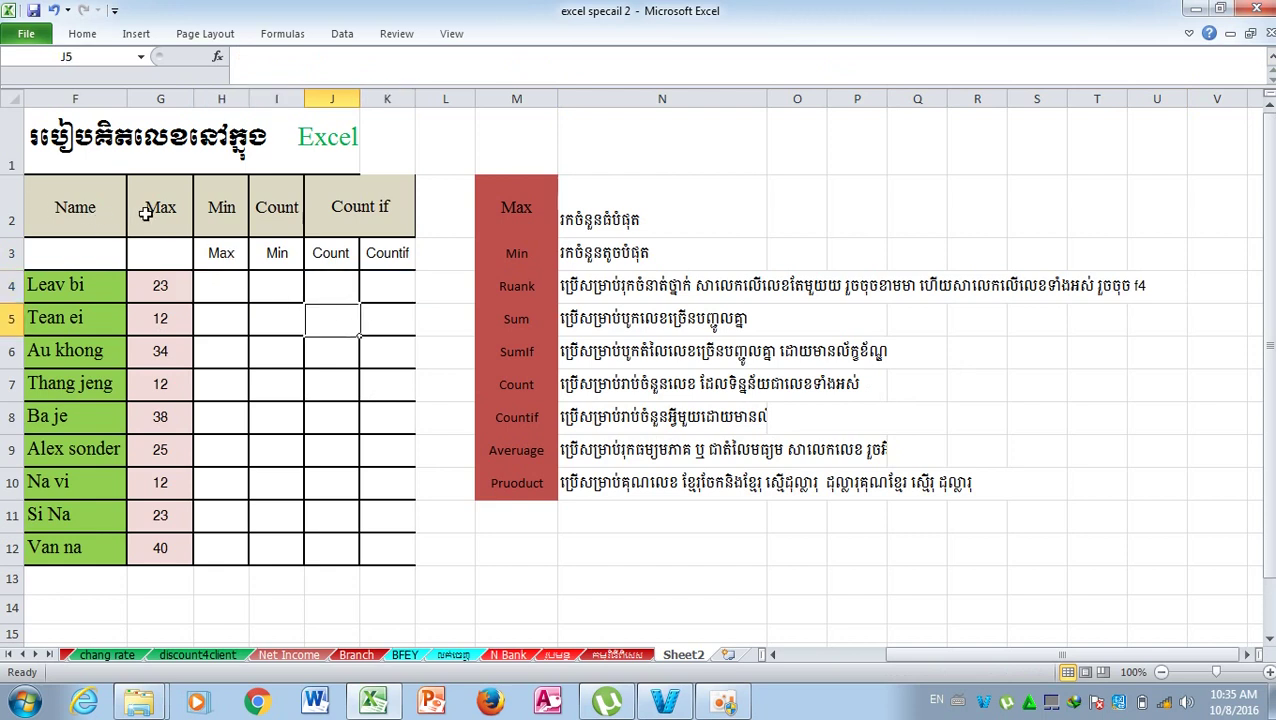
Step: Look over the name and score table and return to the empty H4 cell
left_click_drag(96, 208, 373, 552)
left_click(440, 547)
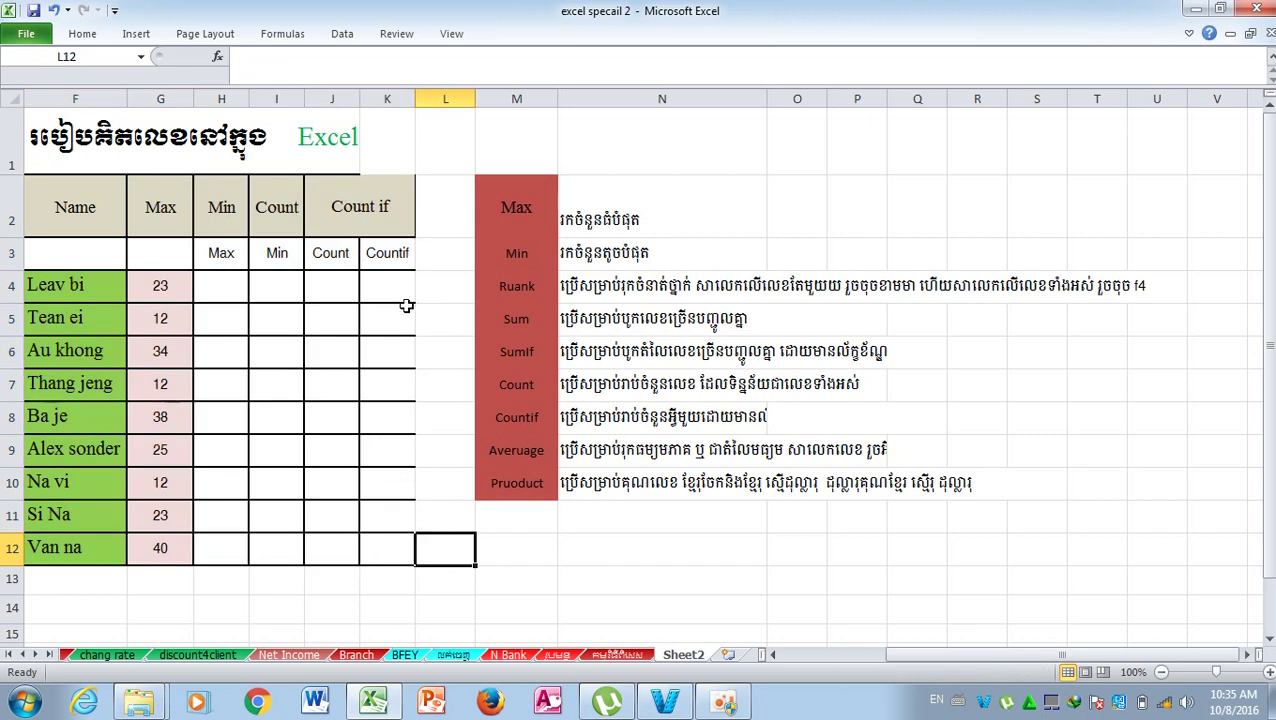
left_click(233, 284)
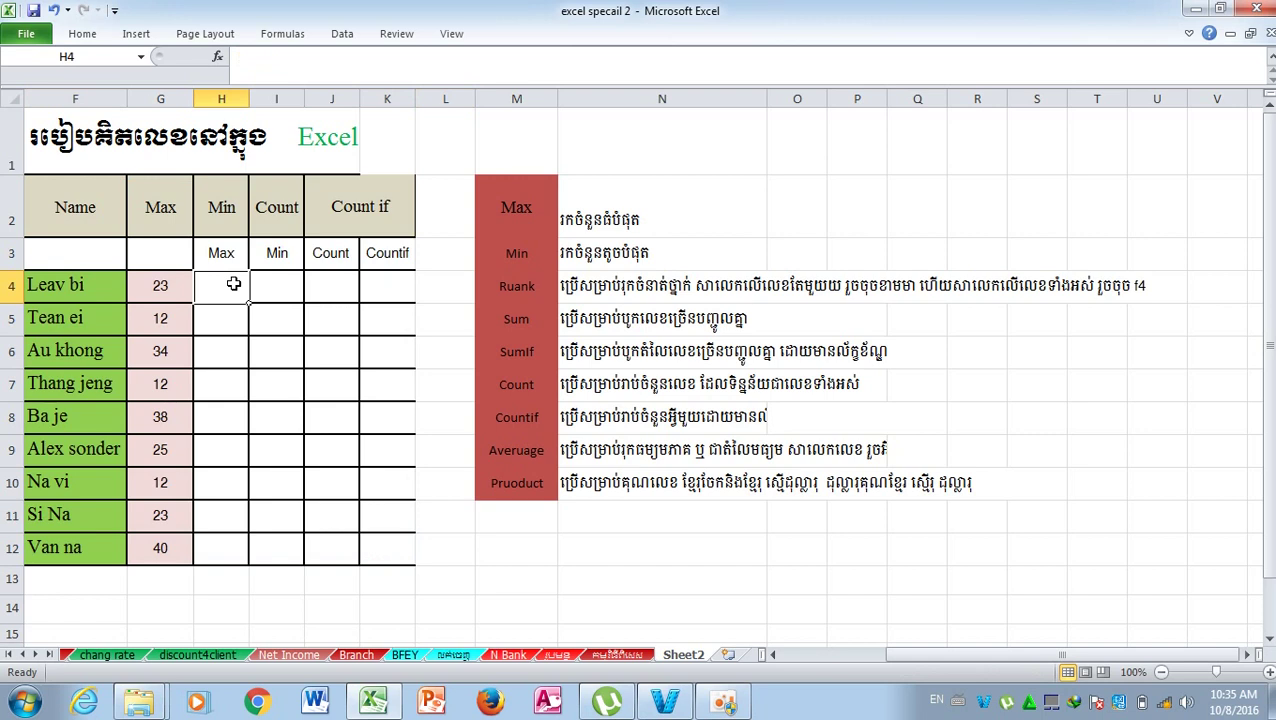
left_click(285, 286)
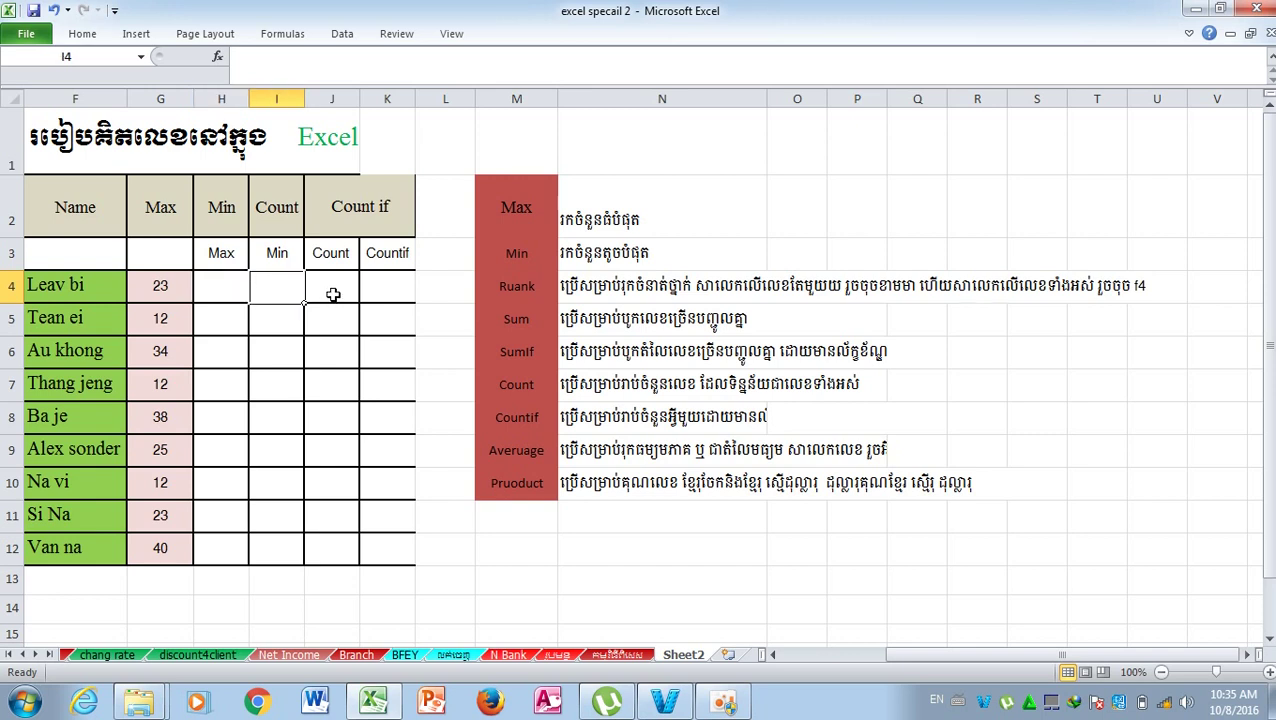
left_click(235, 299)
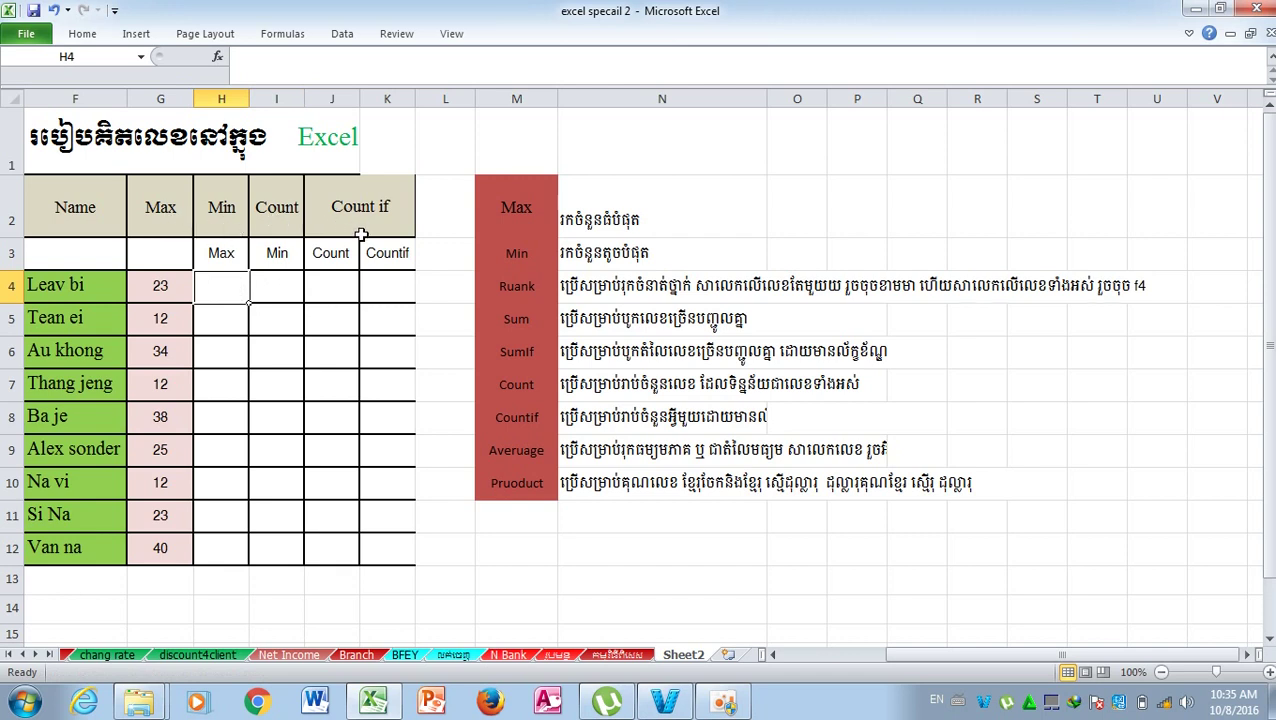
Step: Correct the legend label in M4 from 'Ruank' to 'Rank'
left_click_drag(515, 210, 1157, 485)
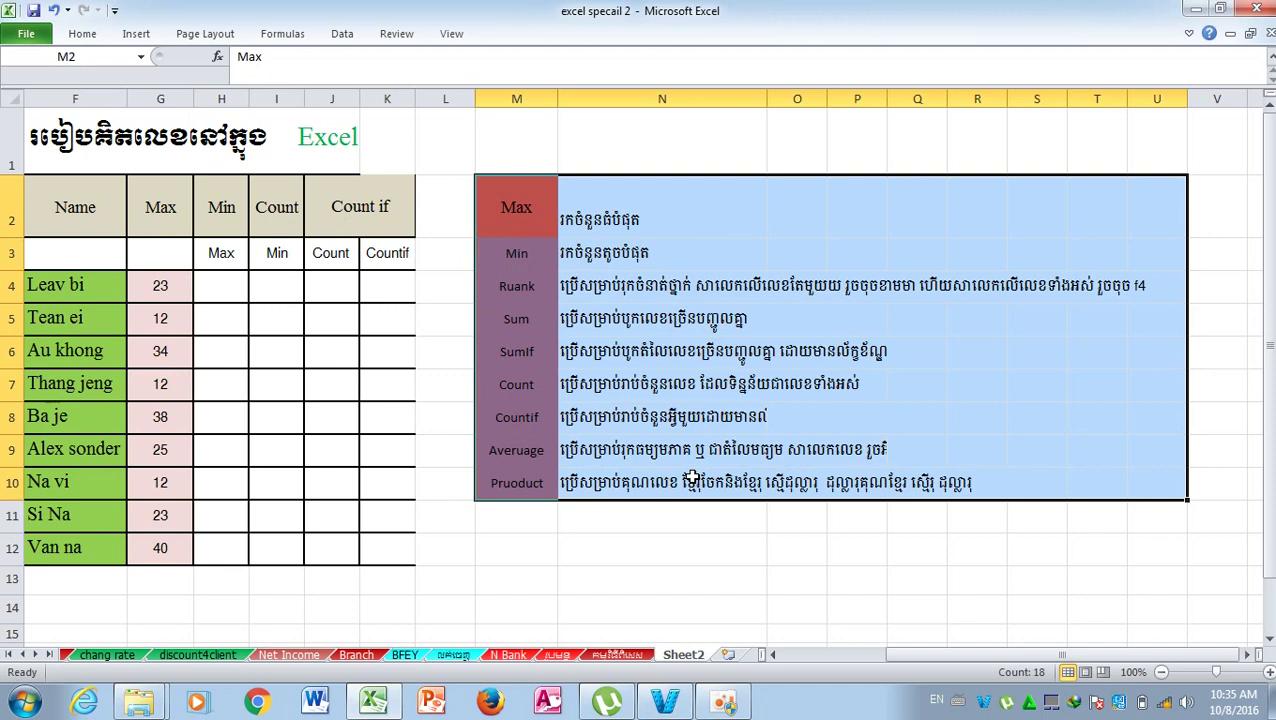
left_click(675, 460)
left_click(518, 225)
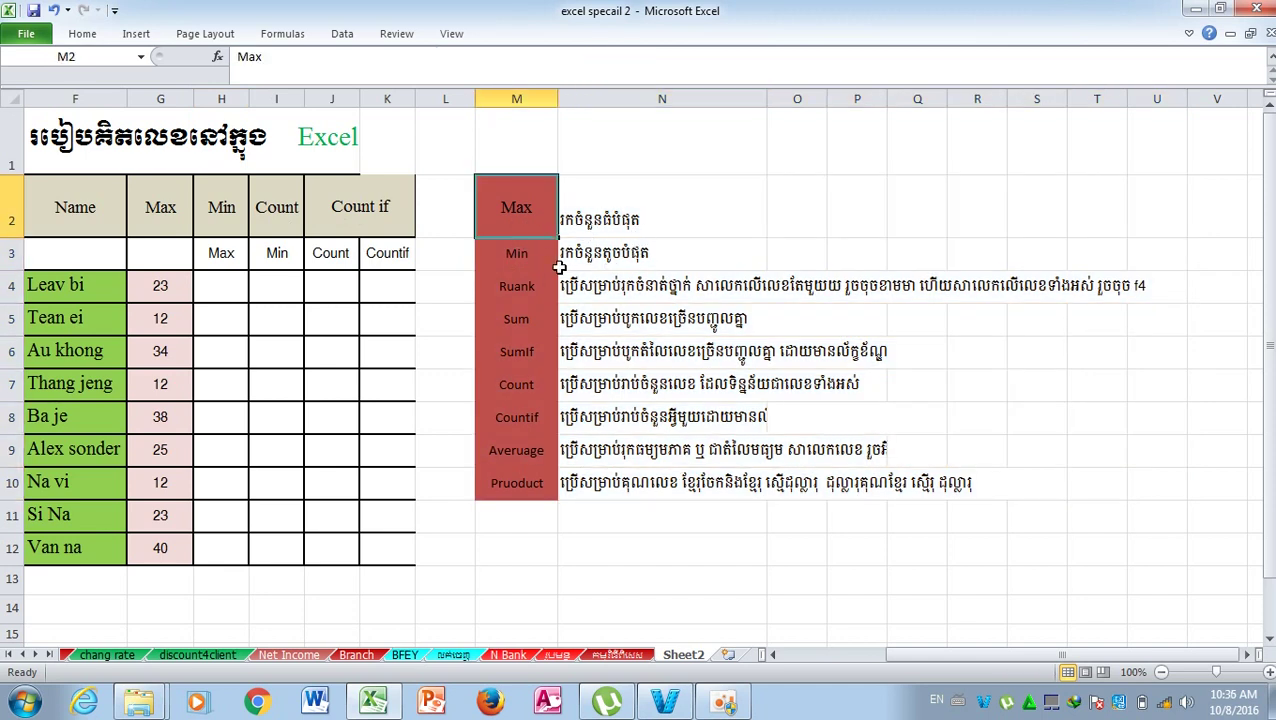
double_click(518, 292)
key("BackSpace")
key("BackSpace")
type("a")
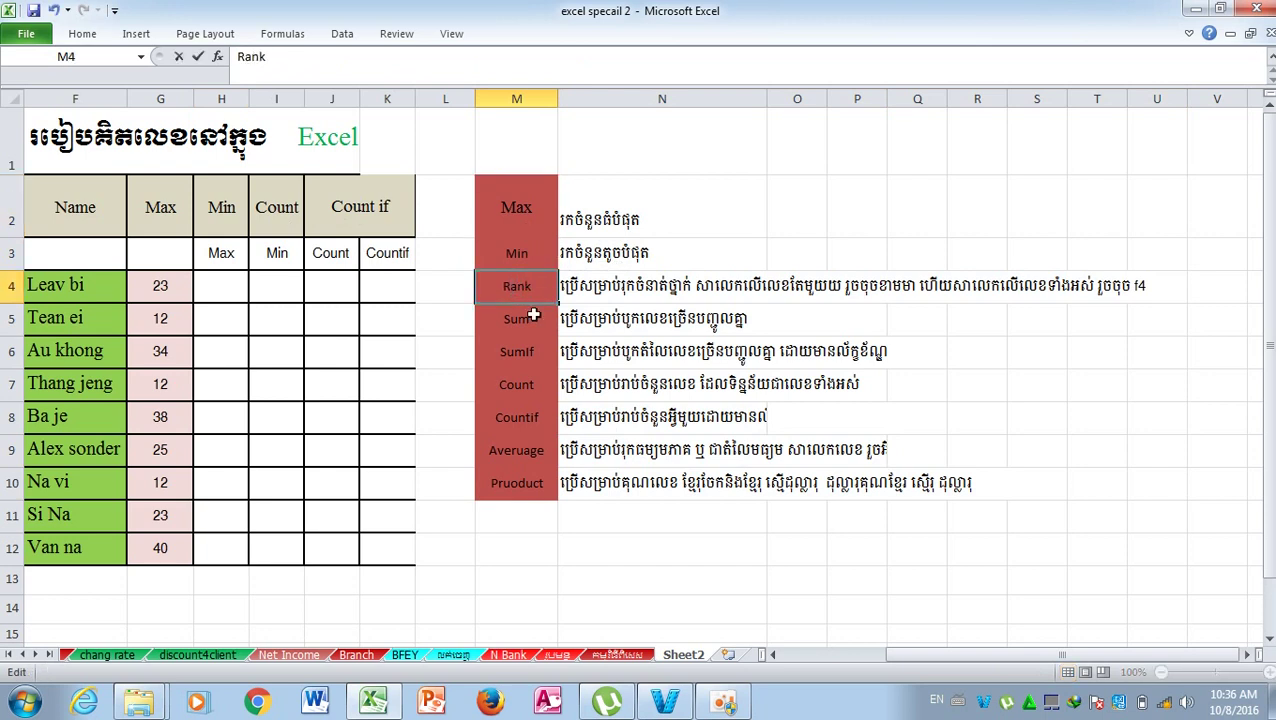
key("Return")
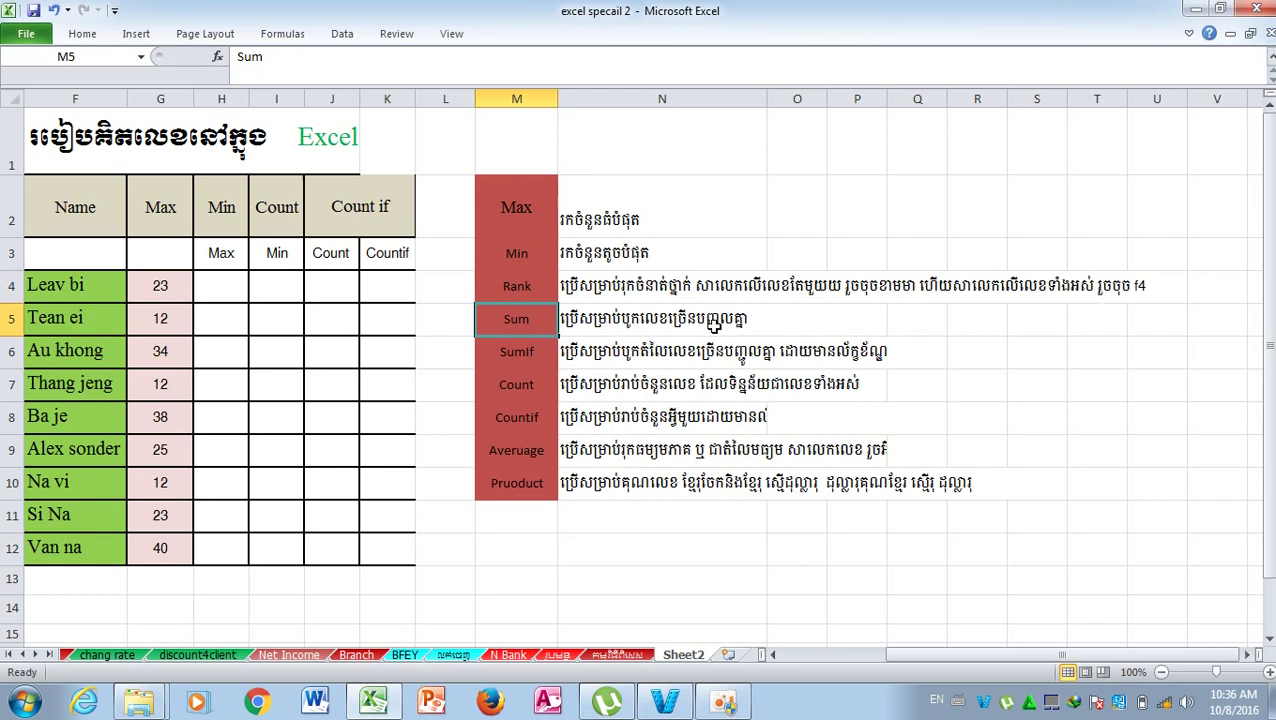
left_click(220, 287)
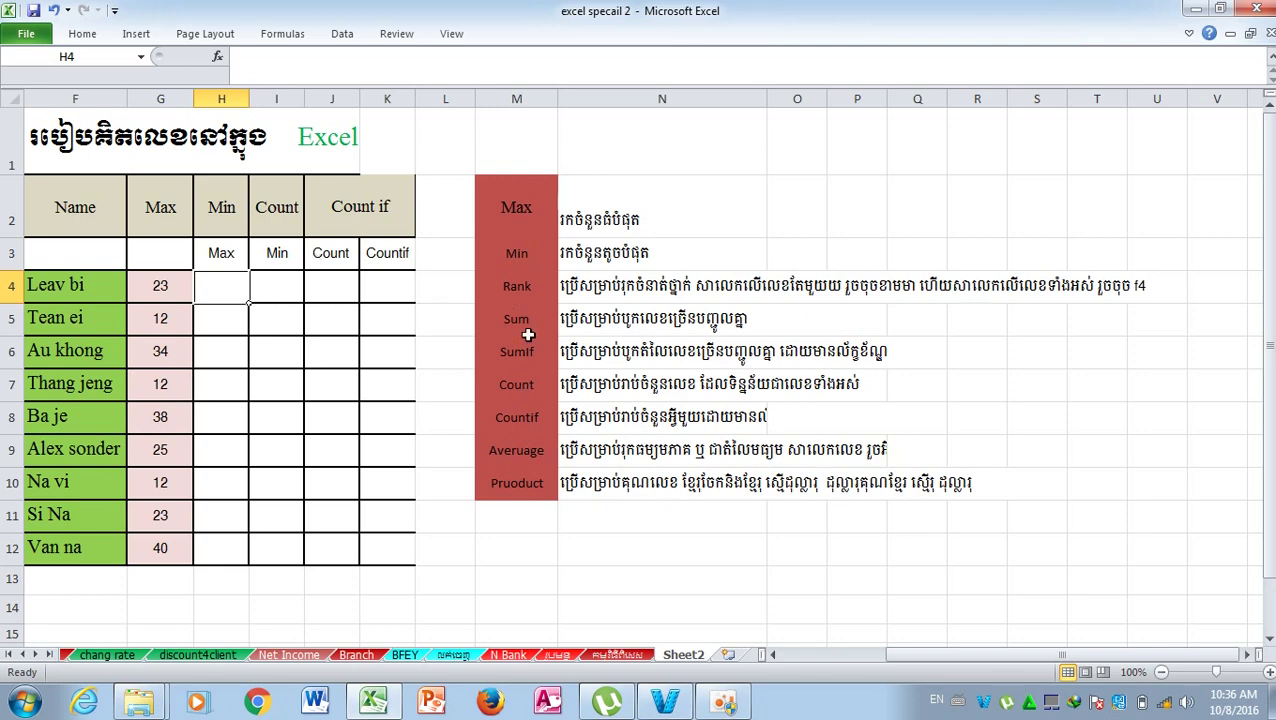
left_click_drag(507, 207, 601, 521)
left_click(601, 521)
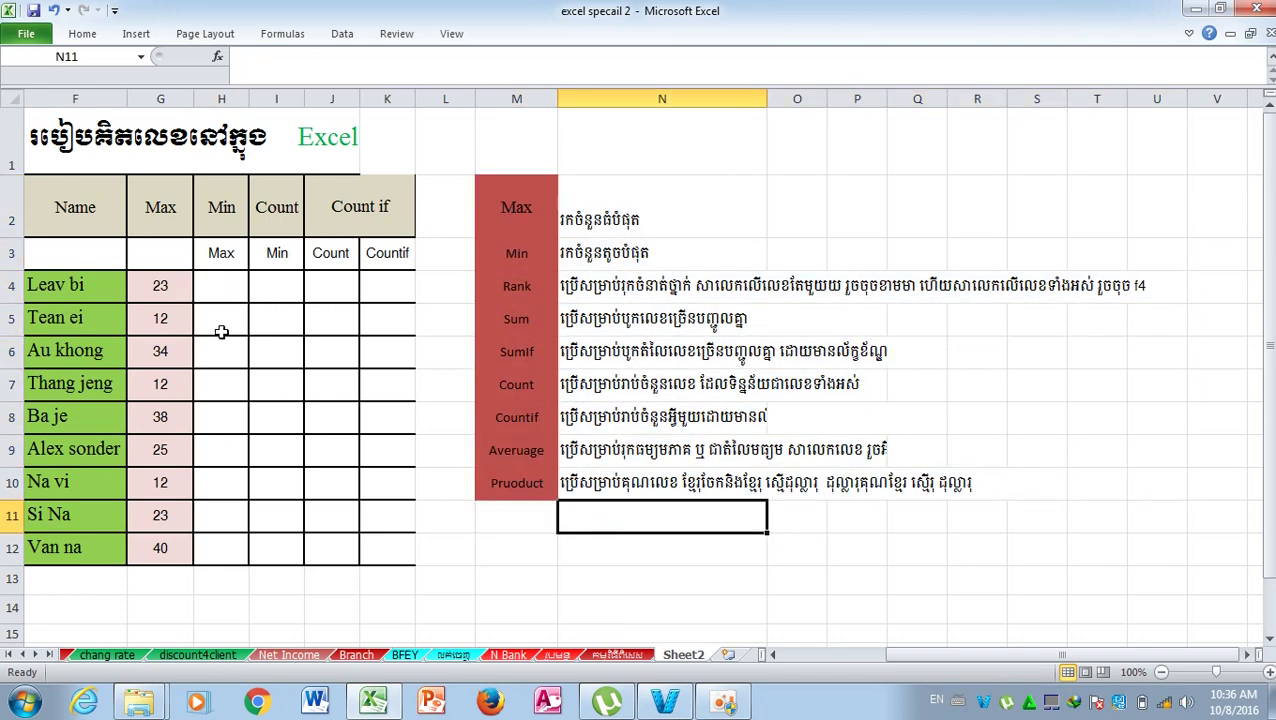
left_click(227, 287)
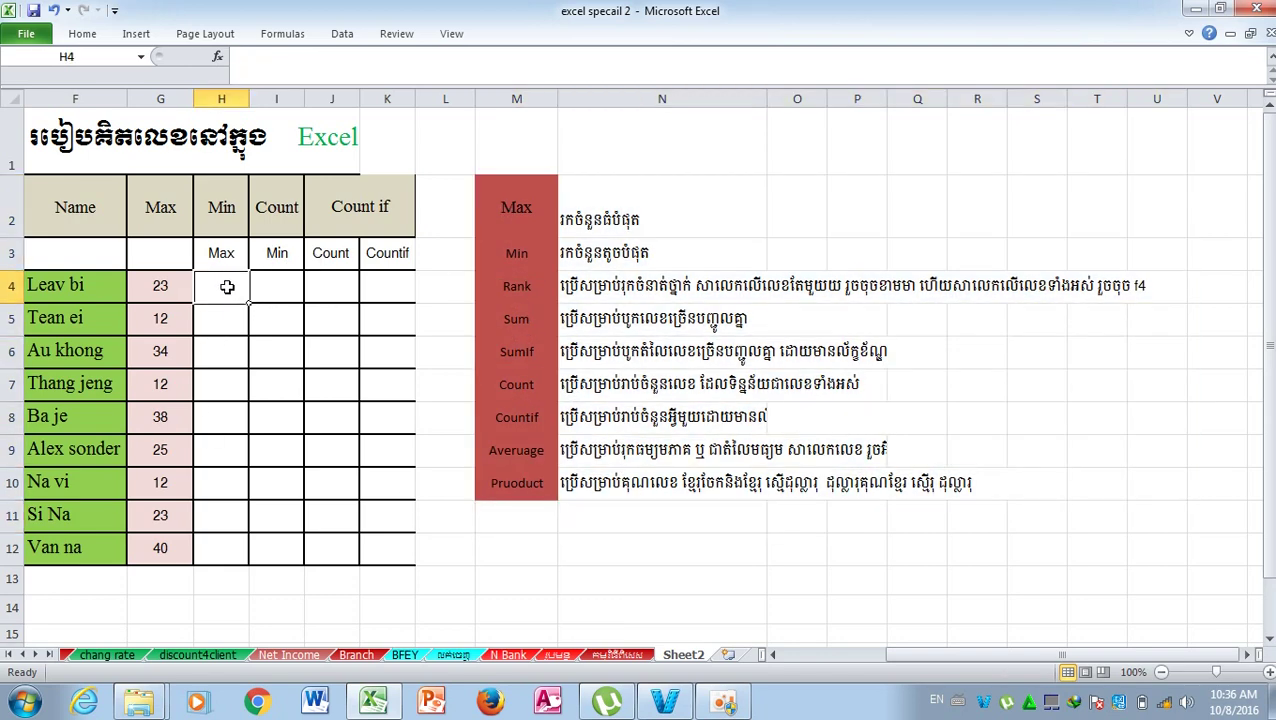
left_click_drag(157, 286, 172, 558)
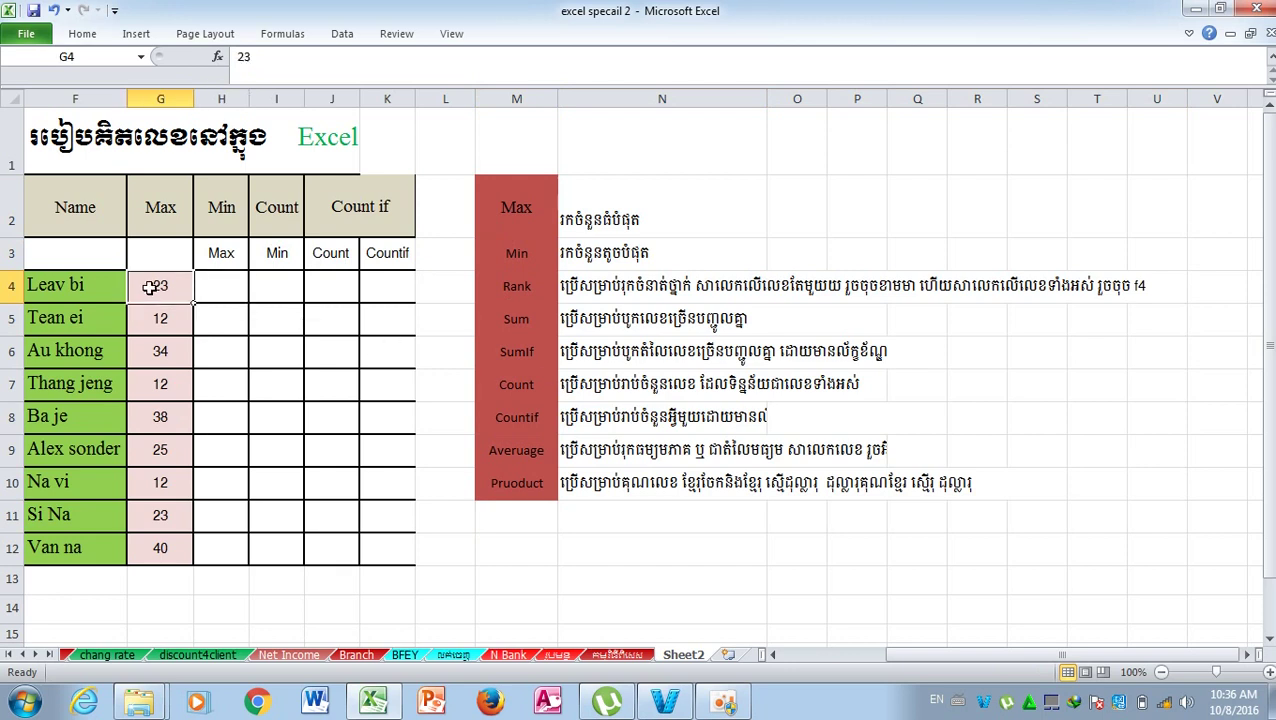
left_click(68, 320)
left_click(72, 287)
left_click(70, 350)
left_click(72, 450)
left_click(64, 416)
left_click(60, 292)
left_click(222, 285)
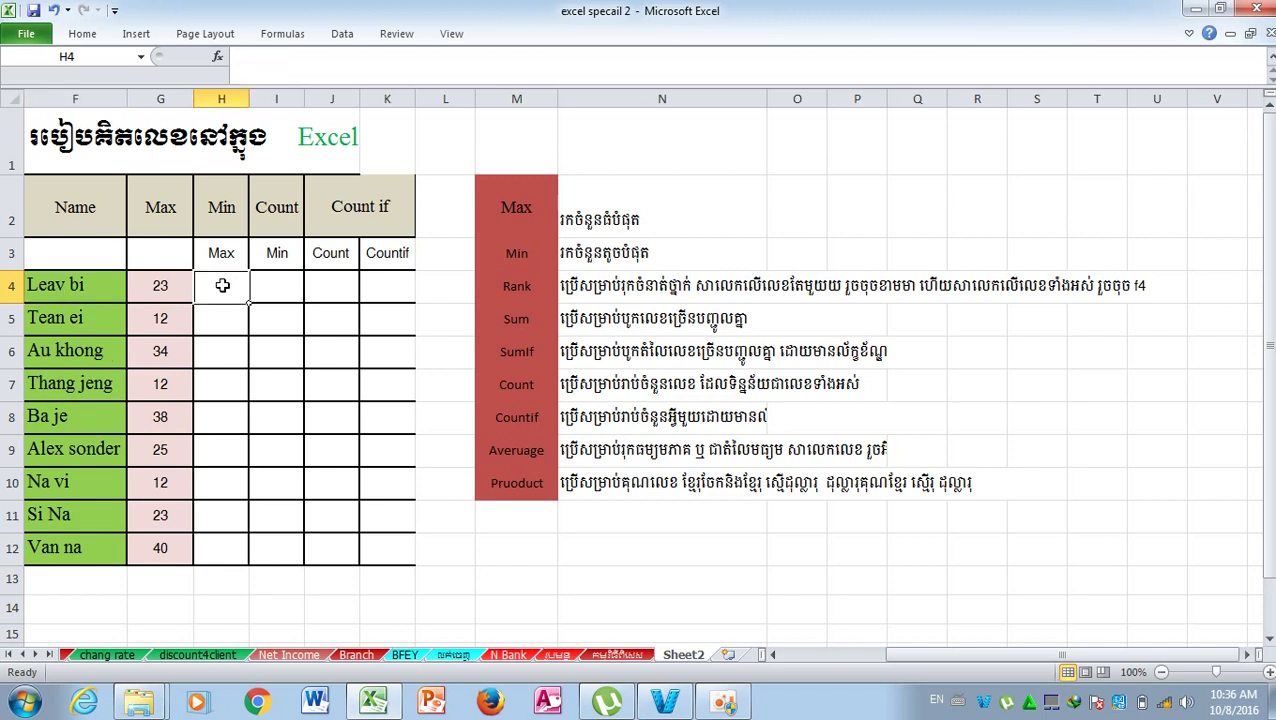
type("=")
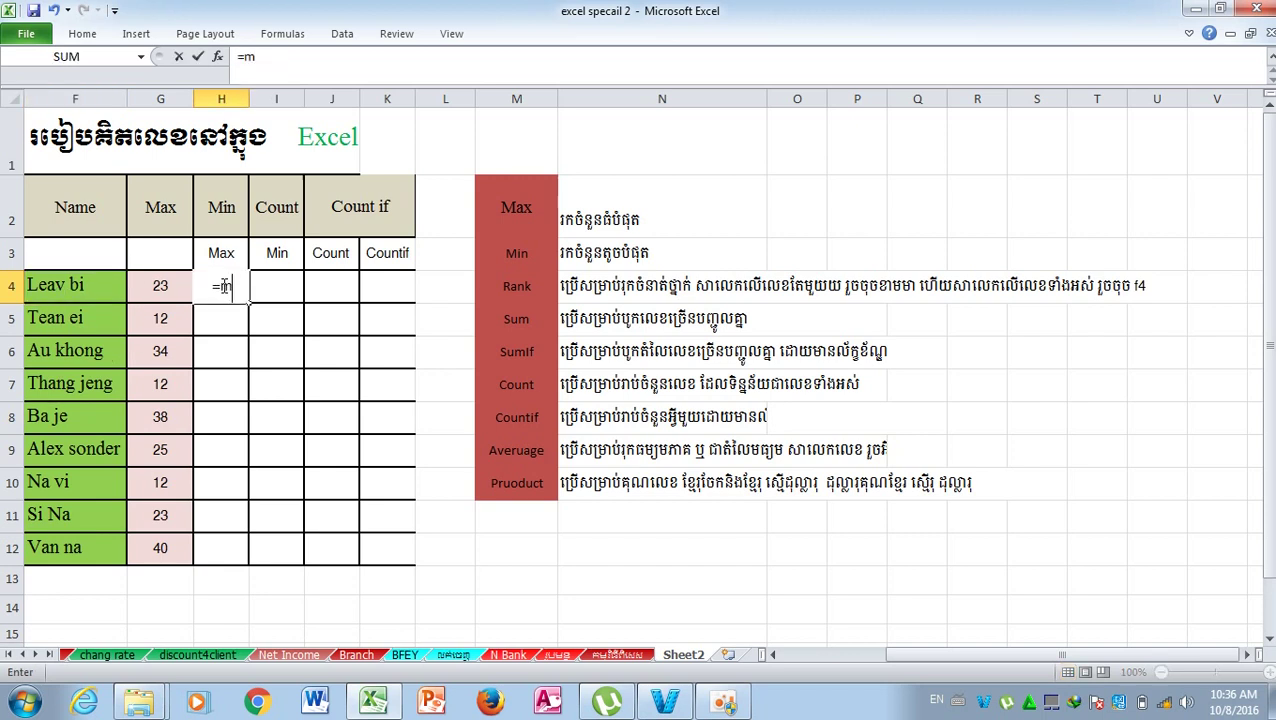
type("max")
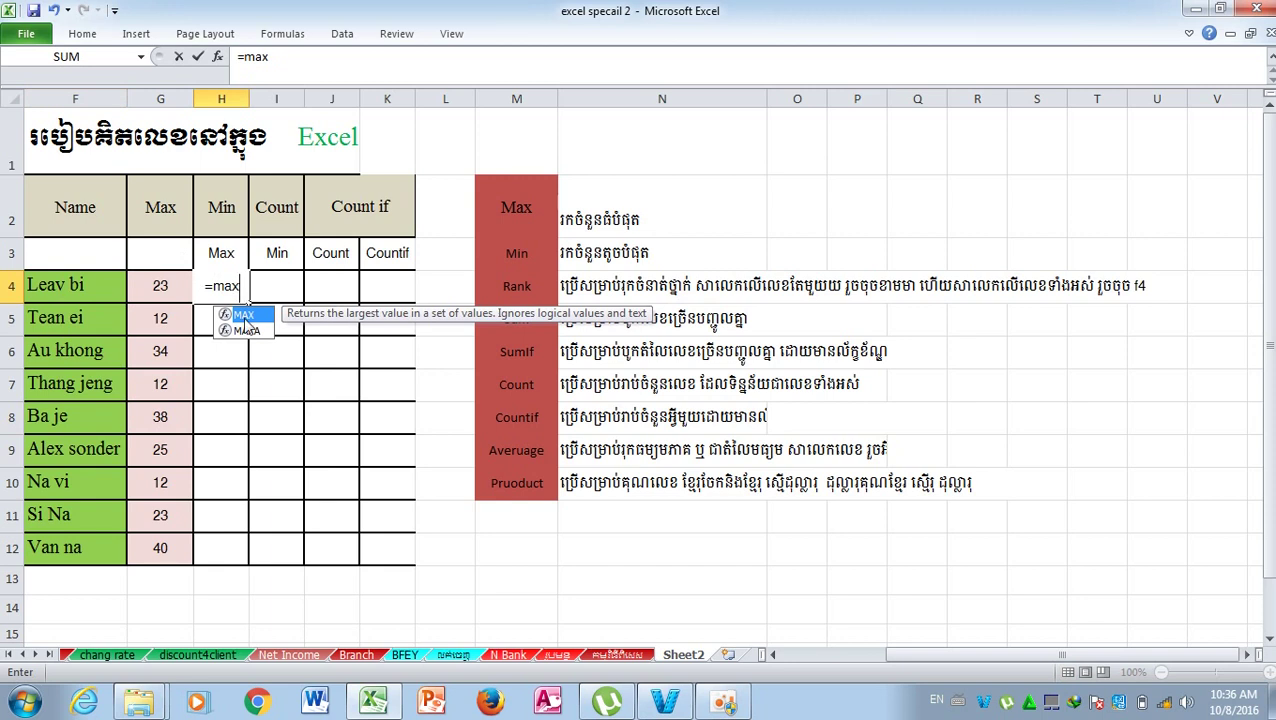
Step: Complete =MAX(G4:G12) in H4 so it returns the top score, 40
key("Tab")
left_click_drag(163, 288, 178, 531)
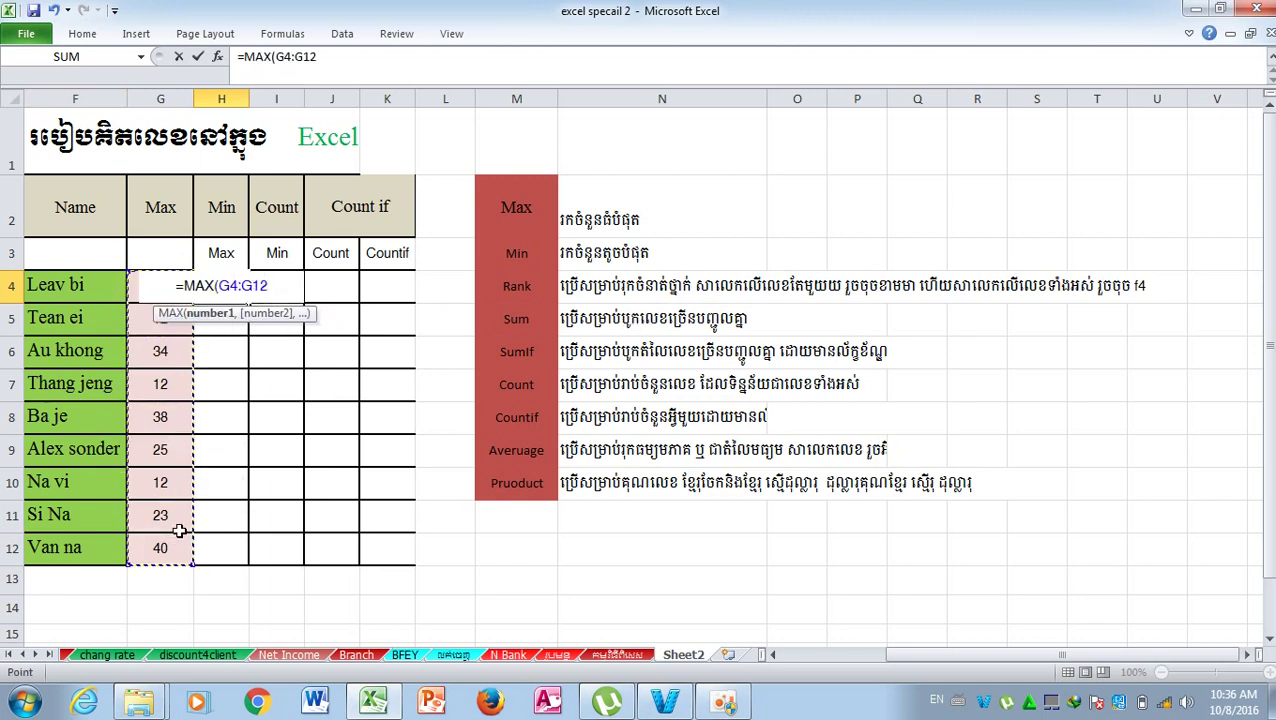
type(")")
key("Return")
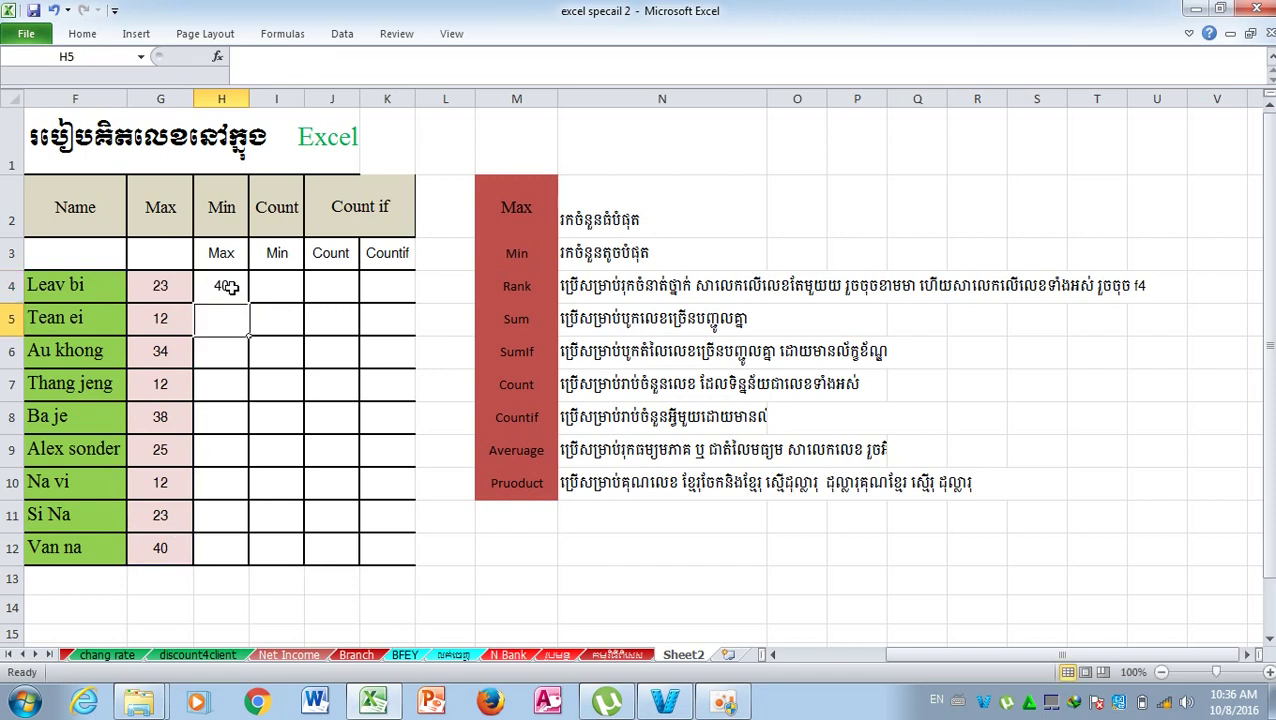
left_click(157, 545)
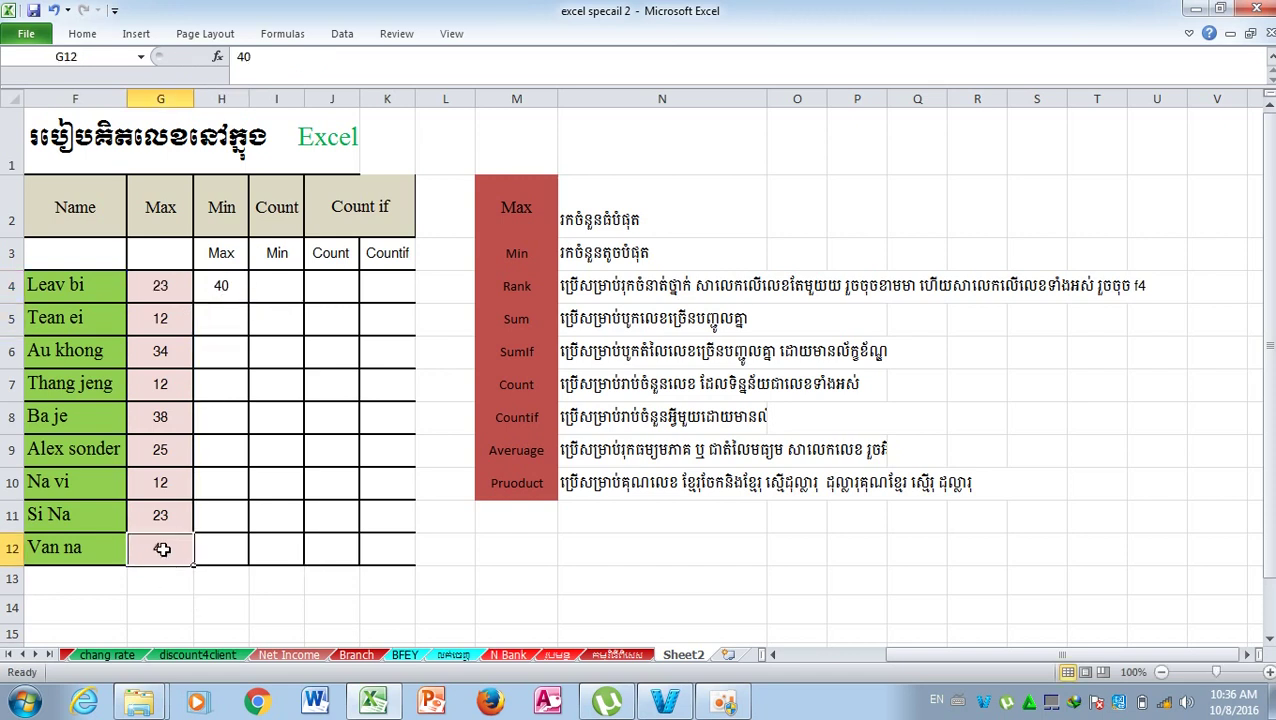
Step: Enter =MIN(G4:G12) in I4 to return the lowest score, 12
left_click(230, 287)
left_click(258, 290)
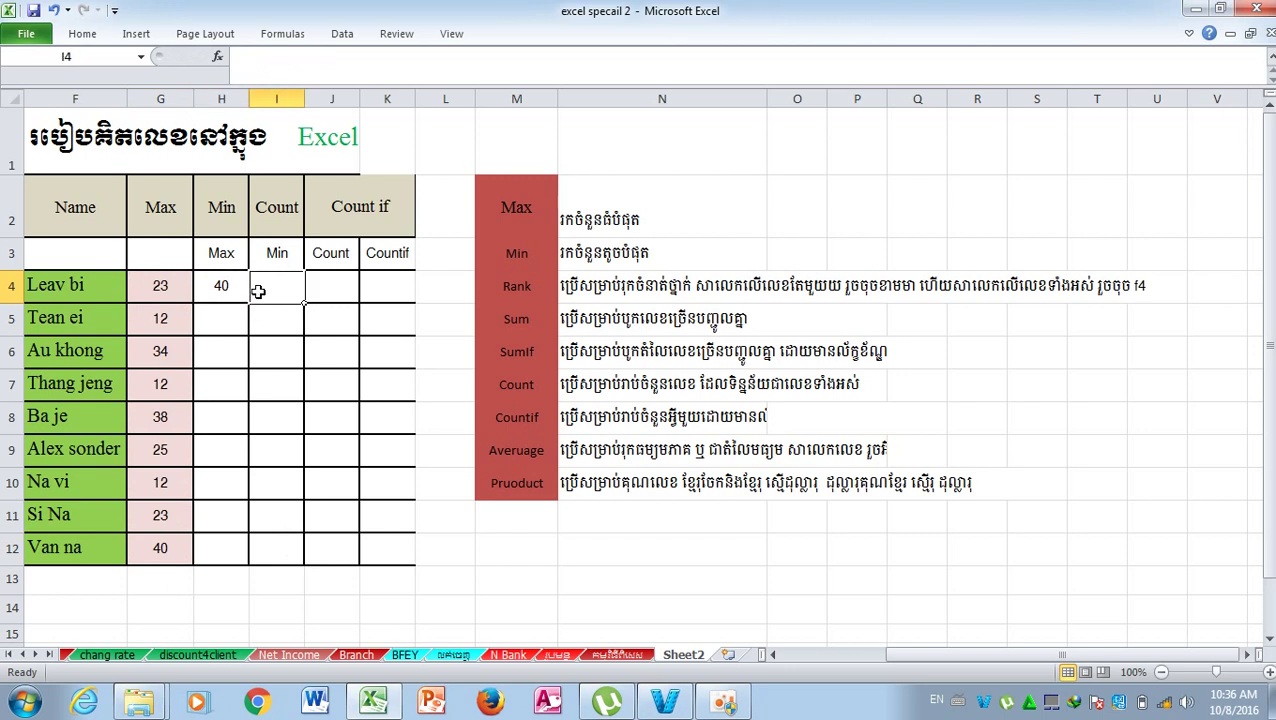
type("=min")
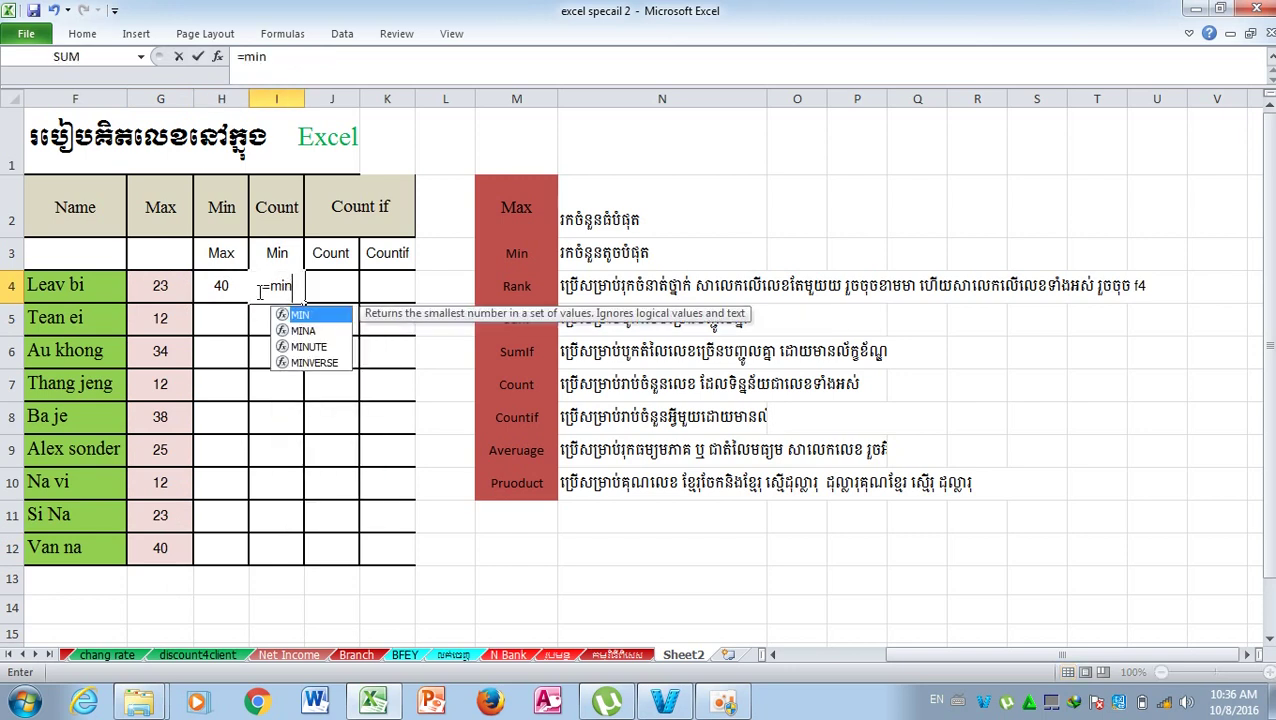
double_click(327, 318)
left_click_drag(172, 288, 173, 537)
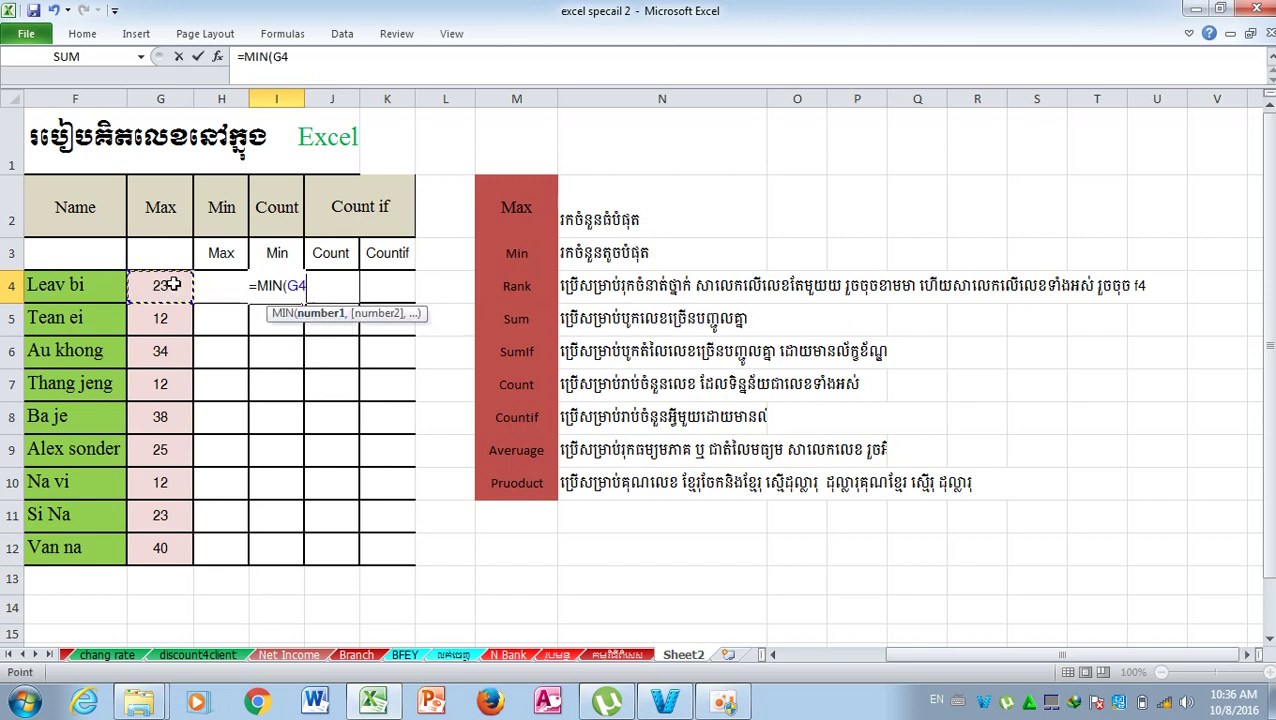
type(")")
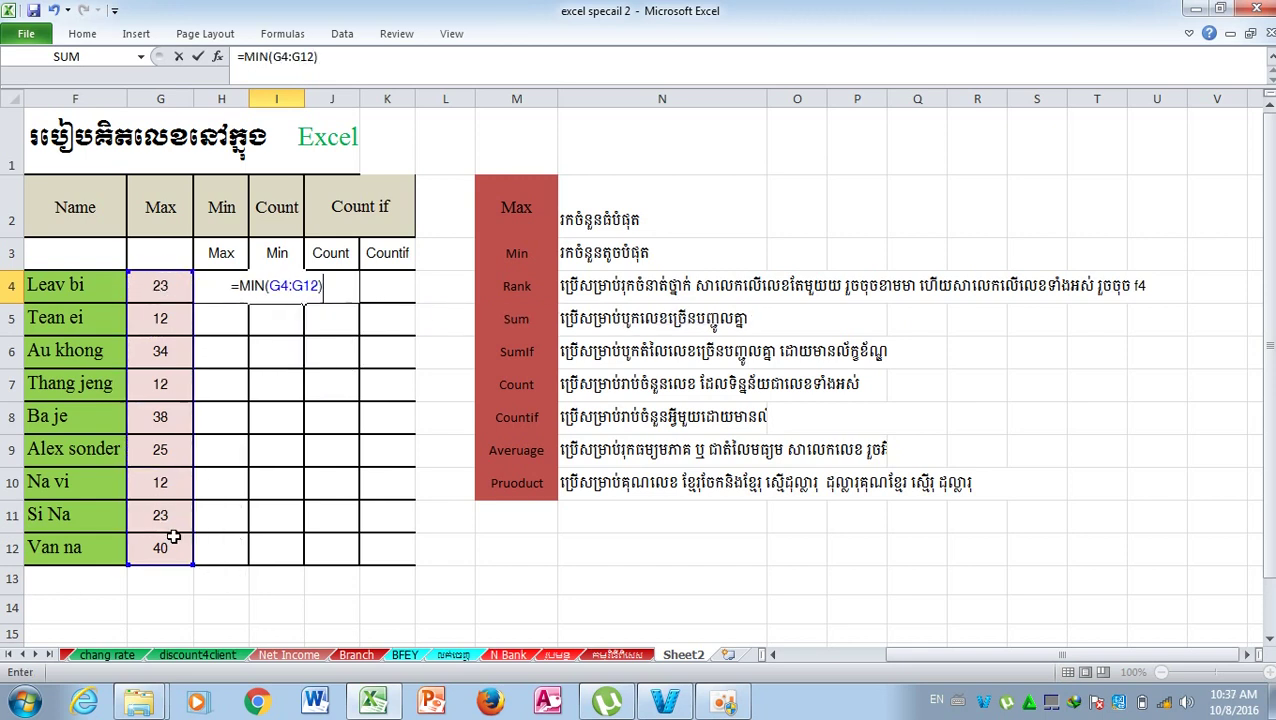
key("Return")
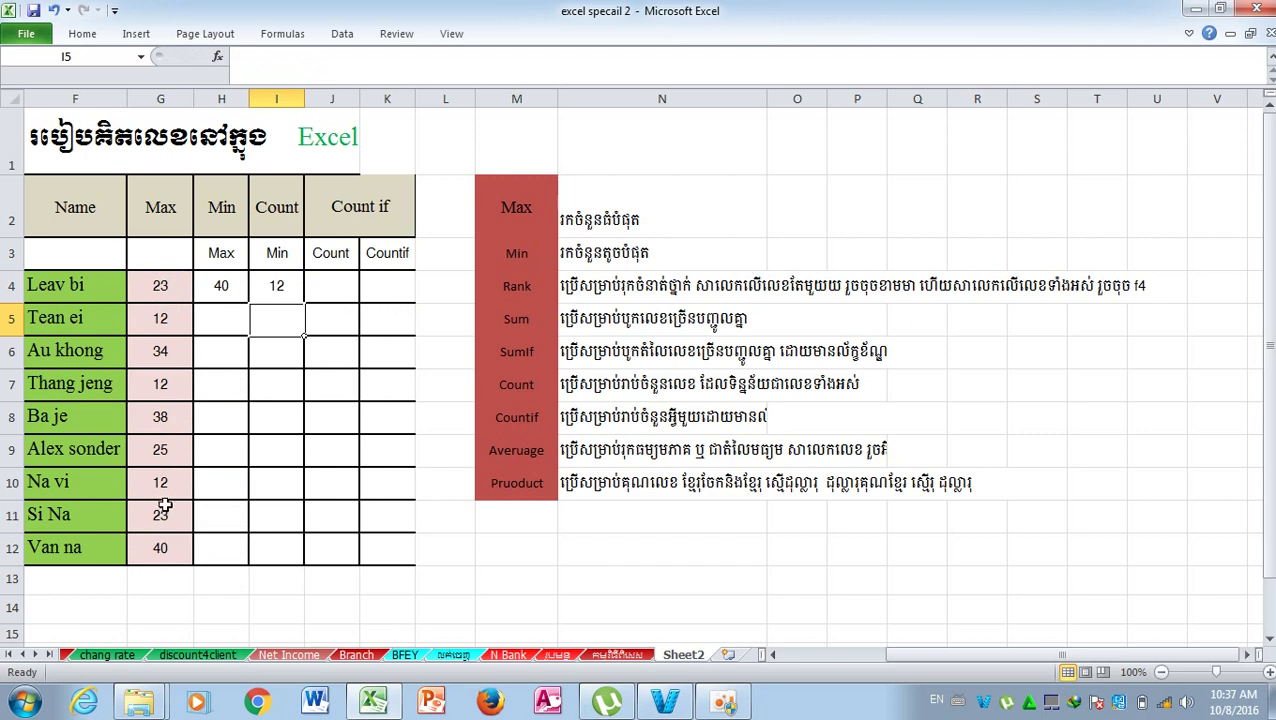
left_click(178, 486)
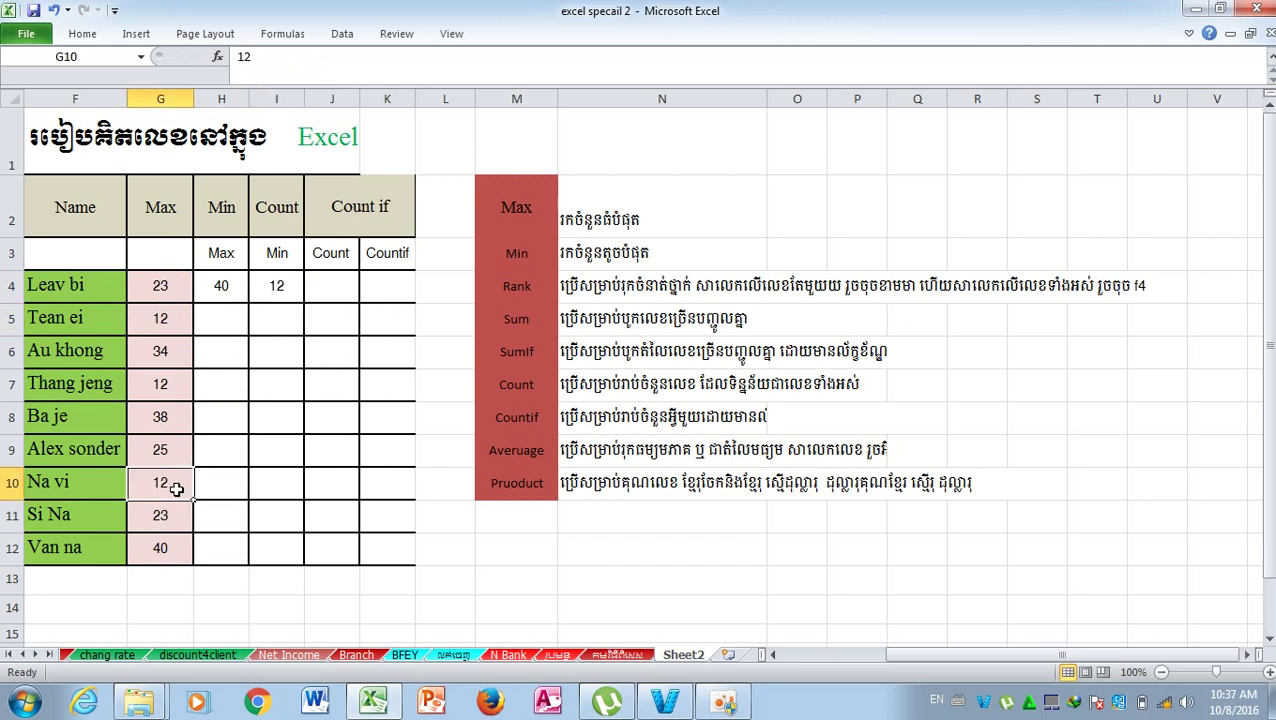
left_click(274, 287)
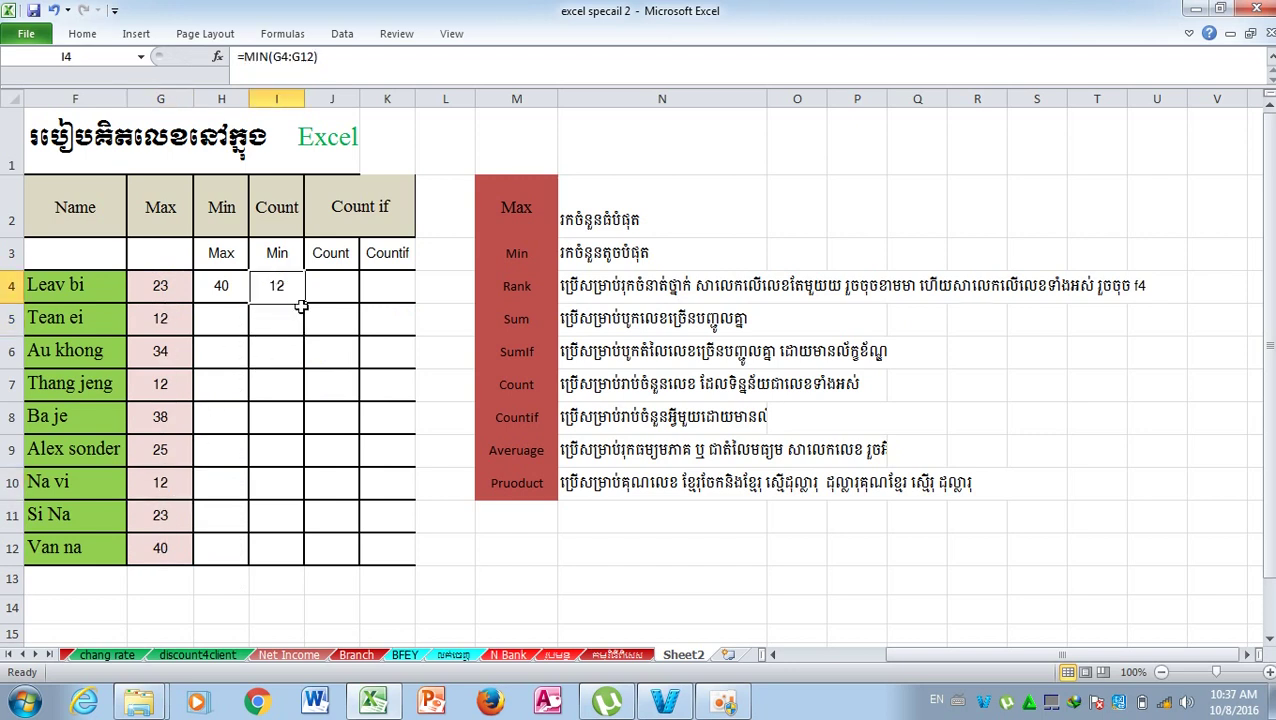
left_click(338, 284)
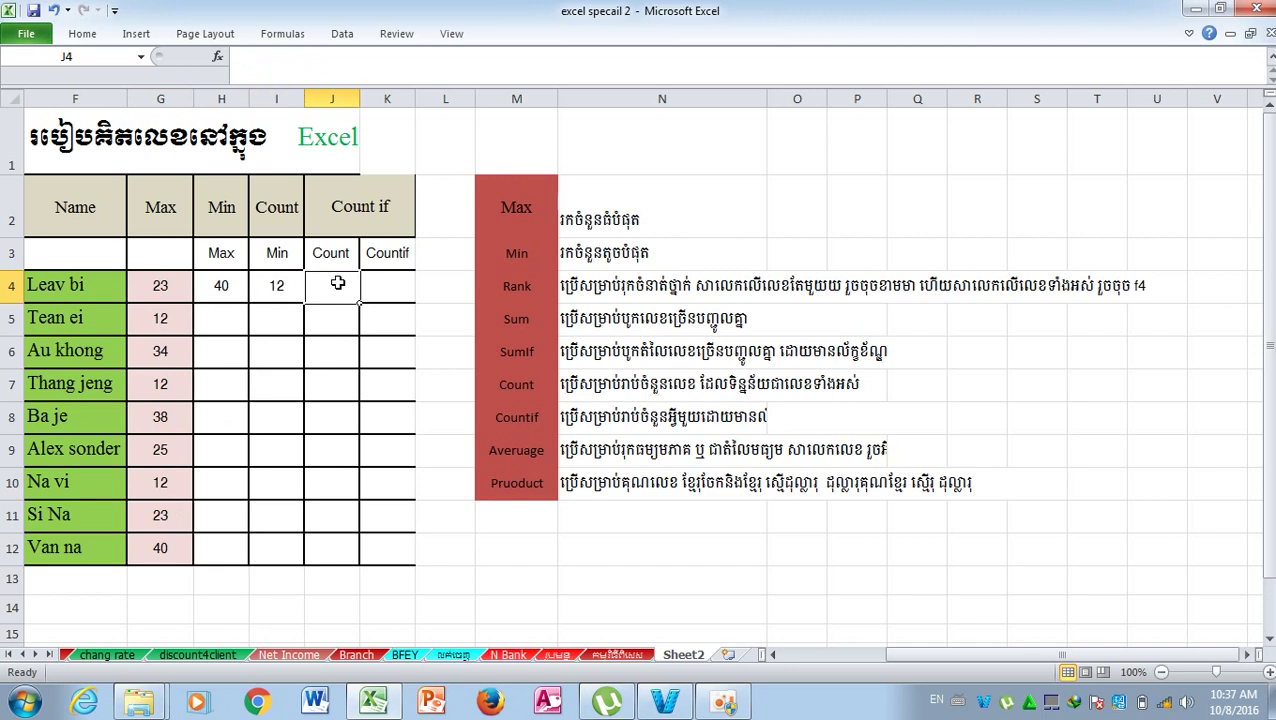
Step: Enter =COUNT(G4:G12) in J4, giving a count of 9 scores
type("=")
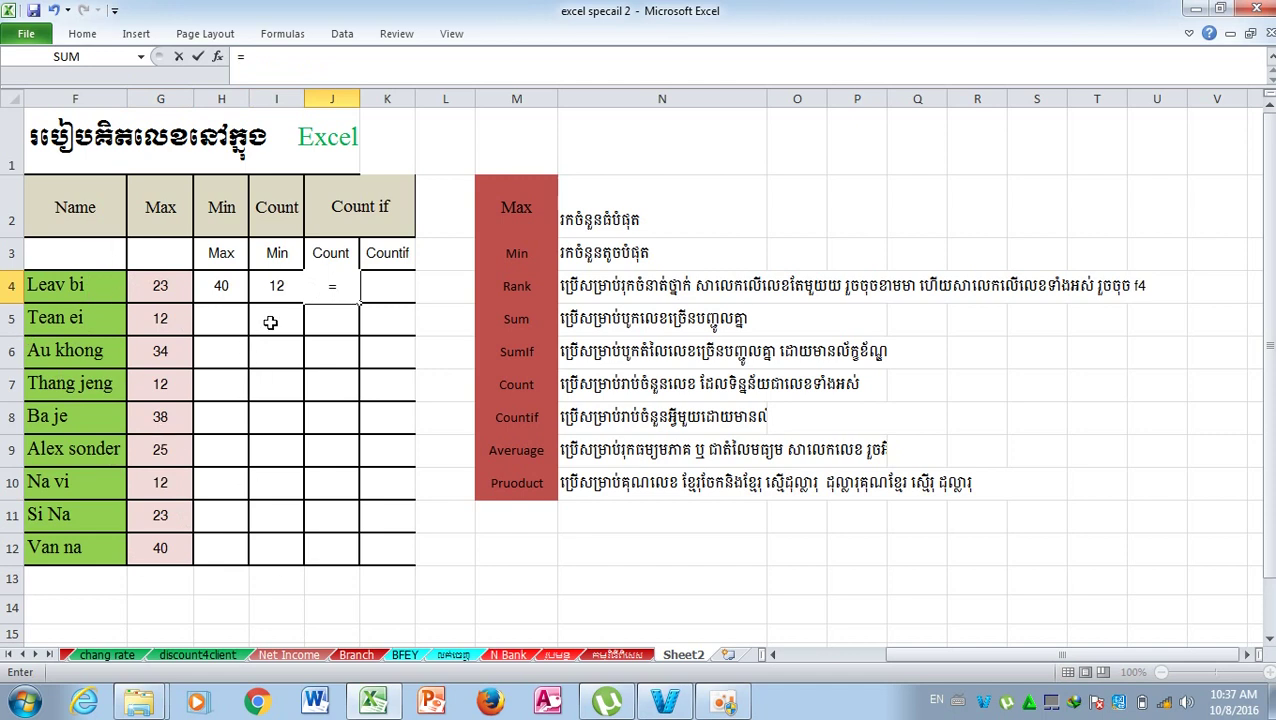
type("coun")
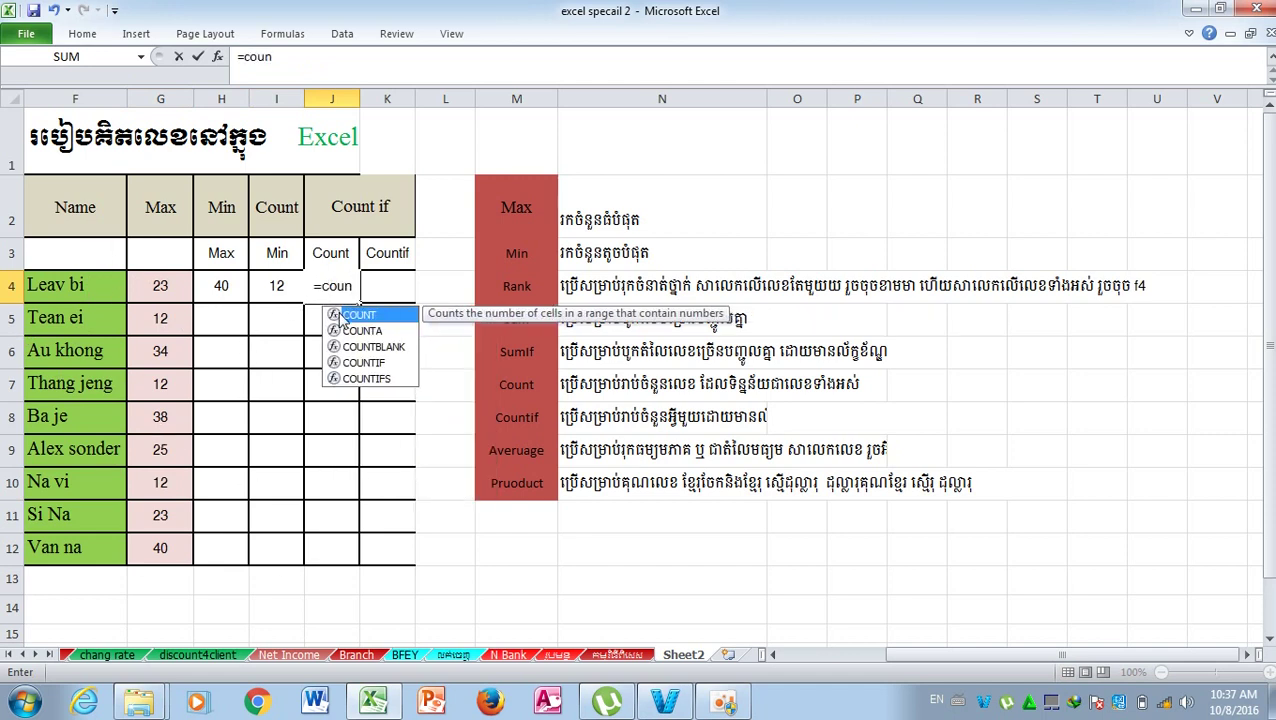
double_click(341, 316)
left_click(162, 292)
left_click_drag(162, 292, 174, 540)
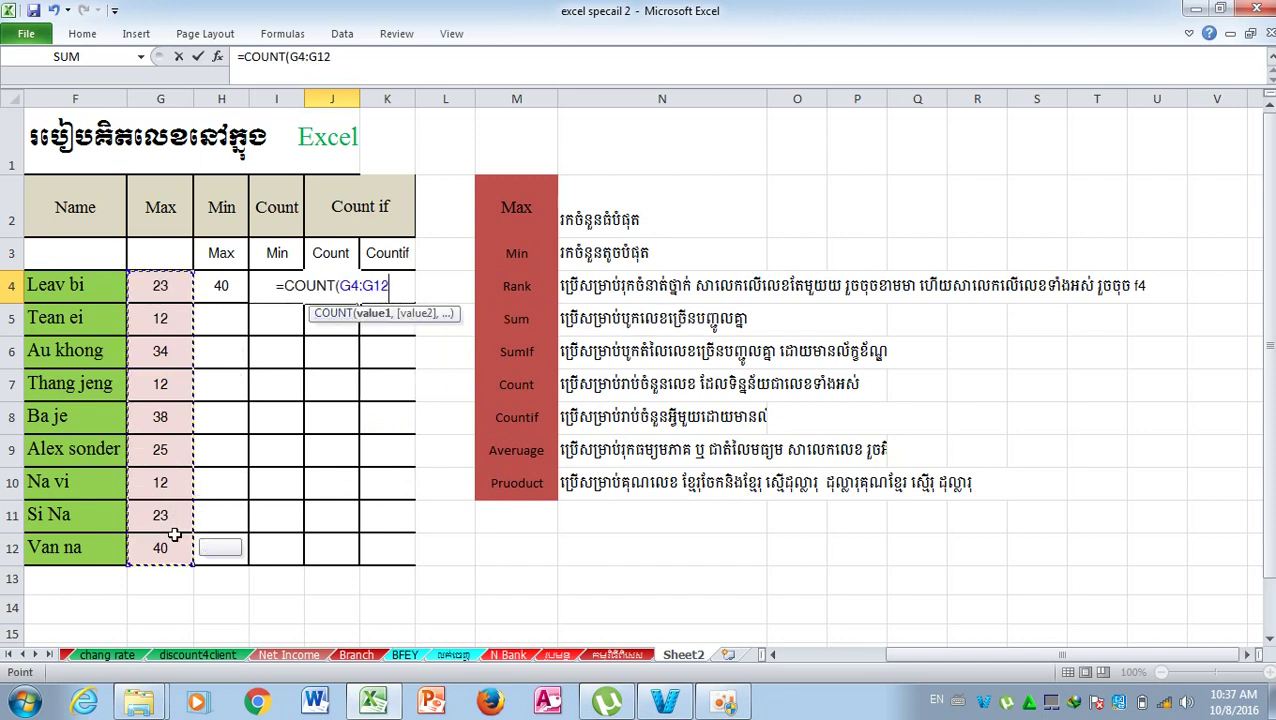
type(")")
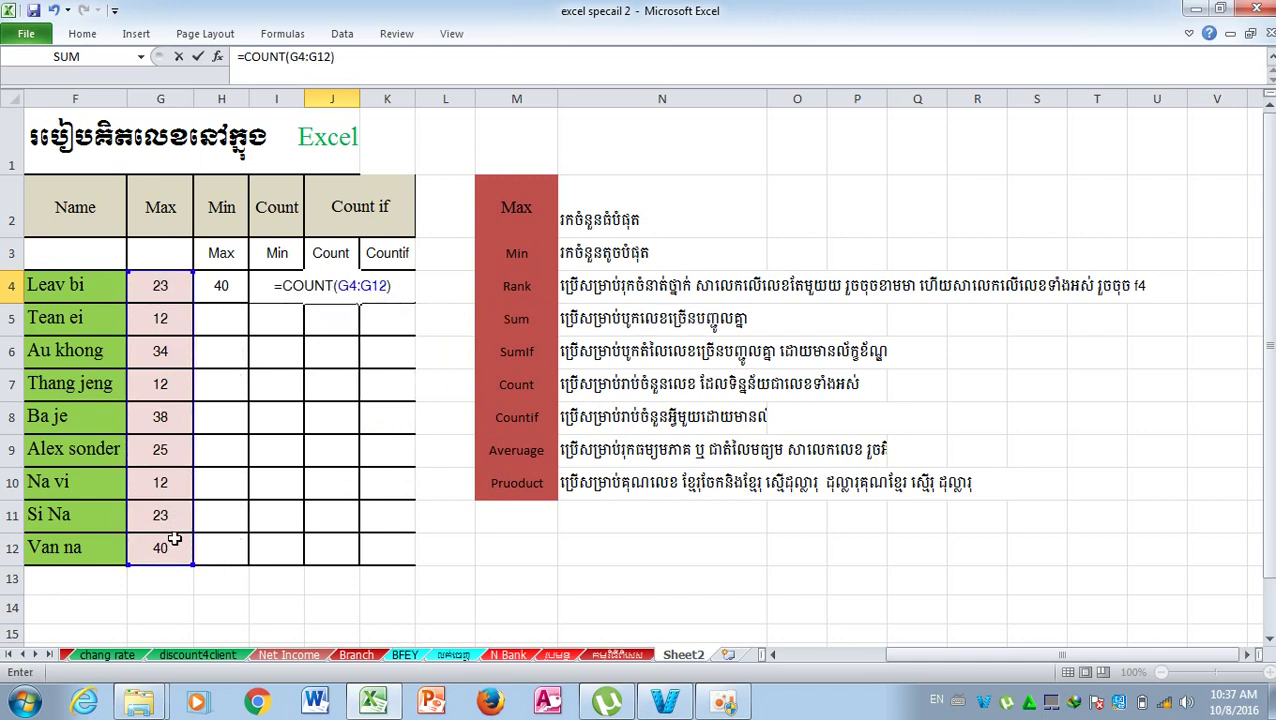
key("Return")
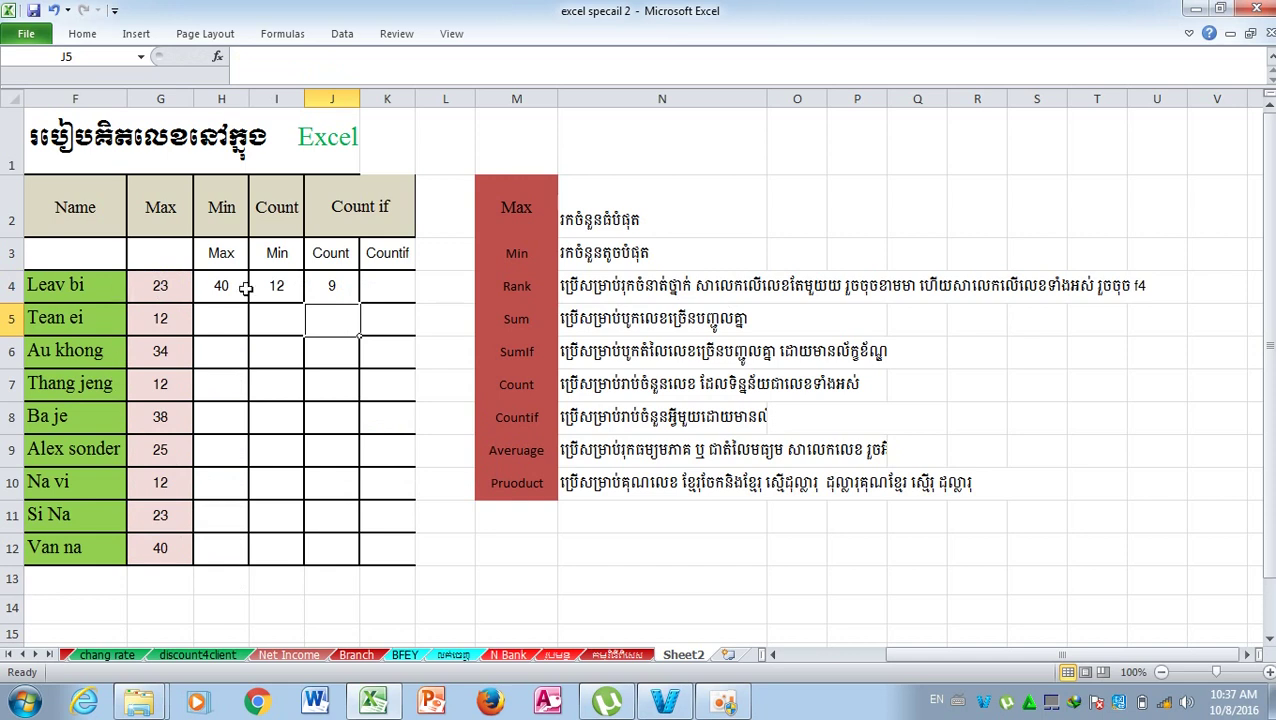
Step: Extend the Countif description in N8 with an explanatory note in parentheses
left_click(390, 288)
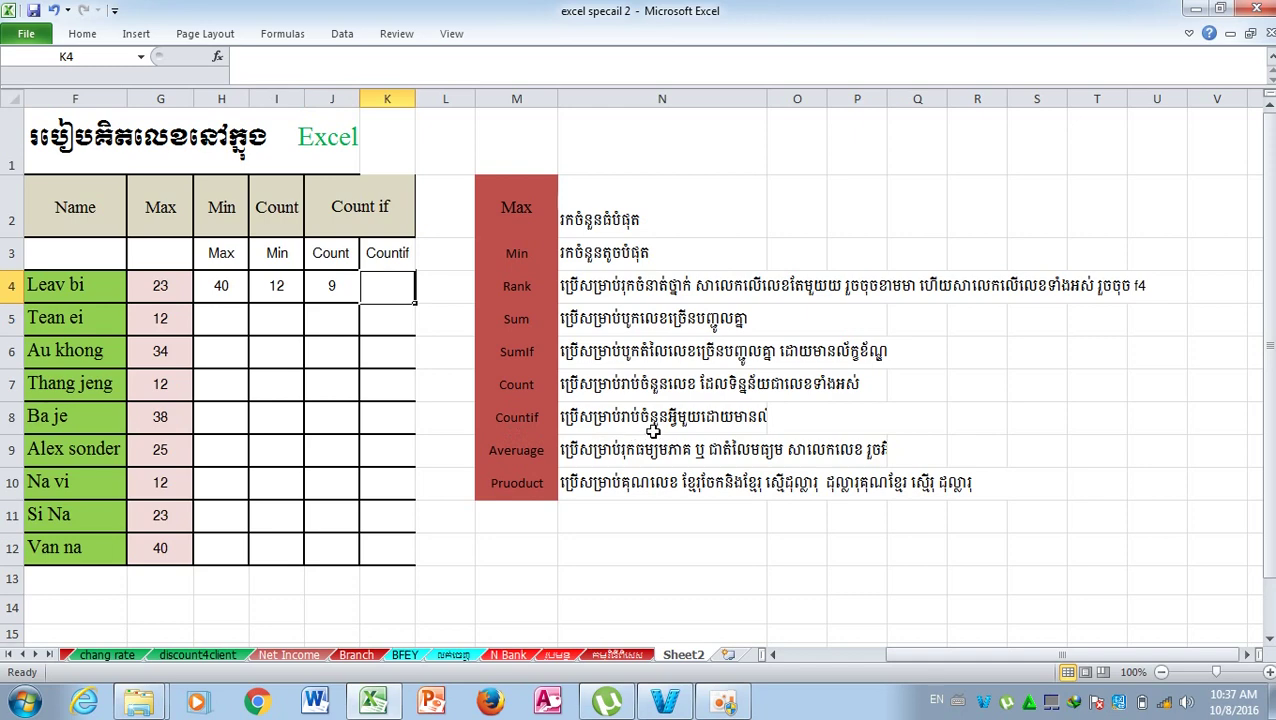
left_click_drag(803, 420, 600, 418)
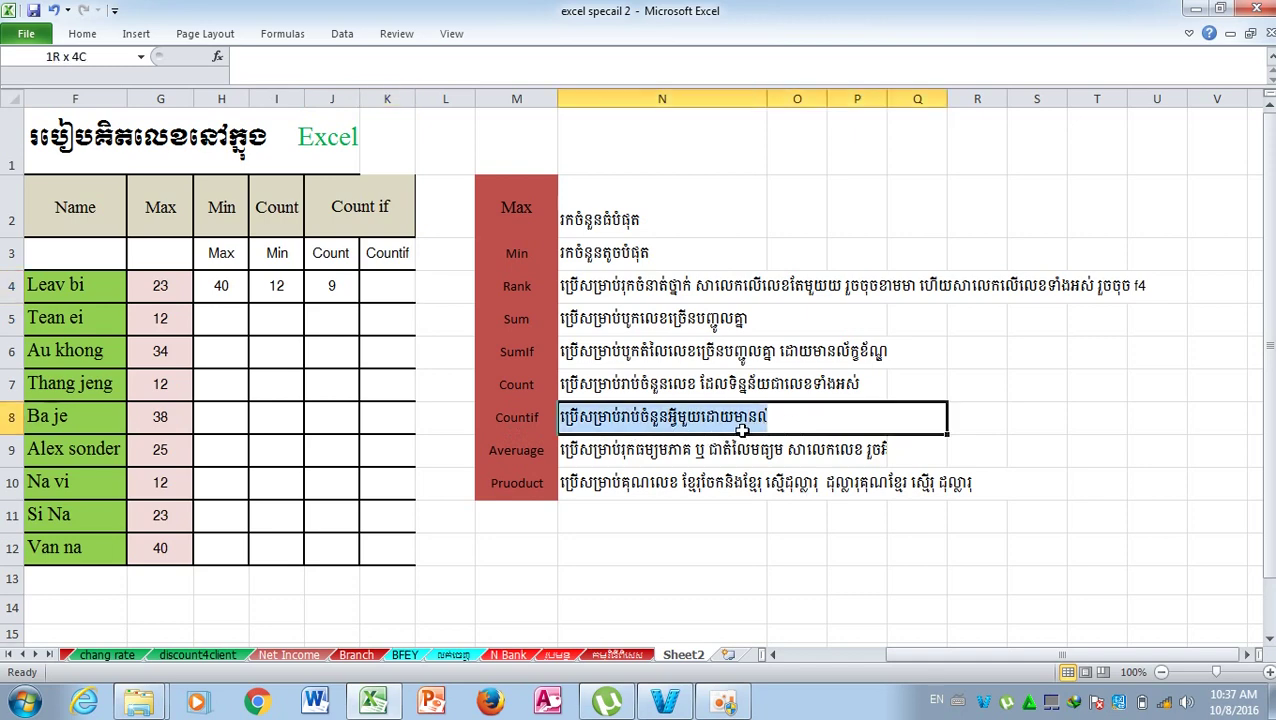
left_click(1190, 36)
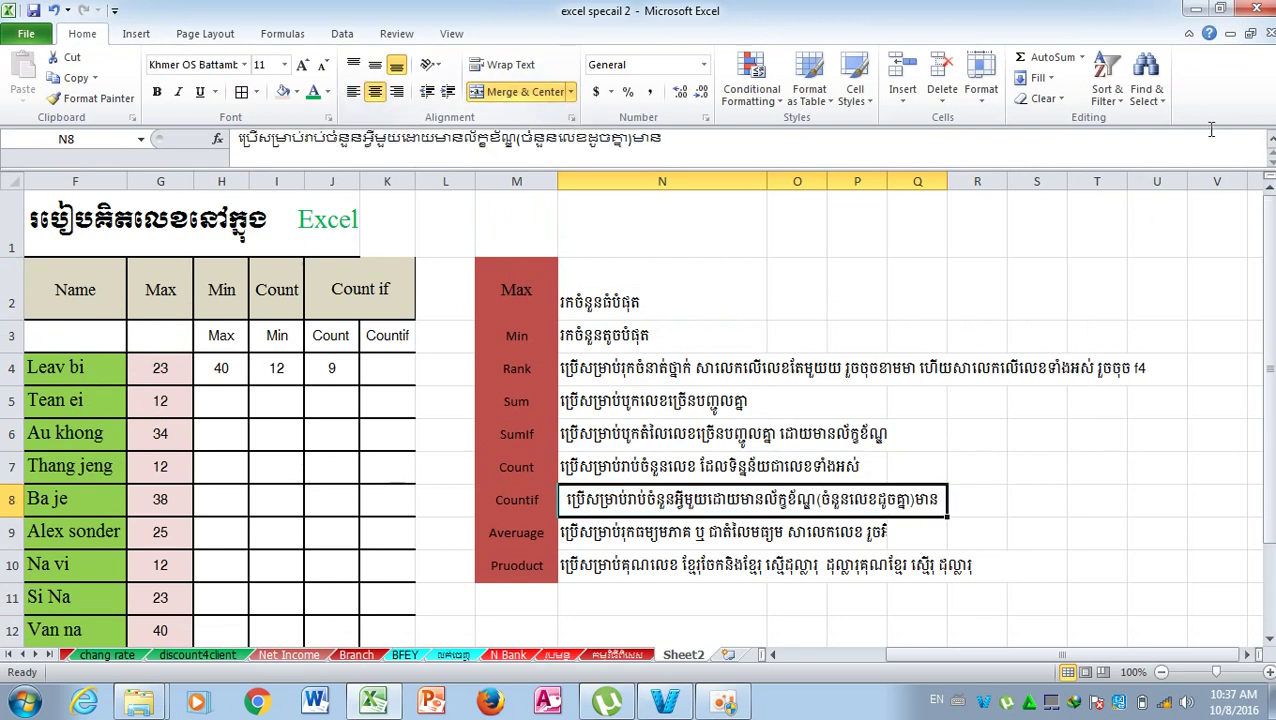
left_click(1189, 34)
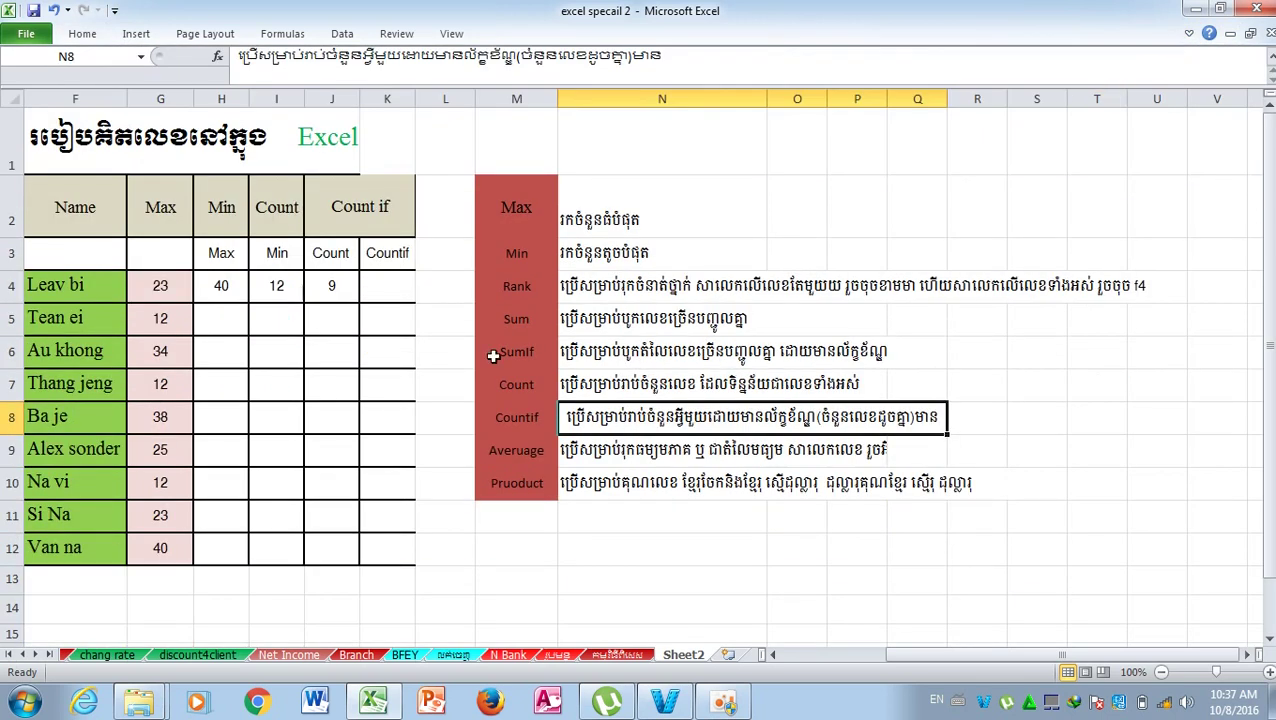
left_click(391, 285)
type("=coun")
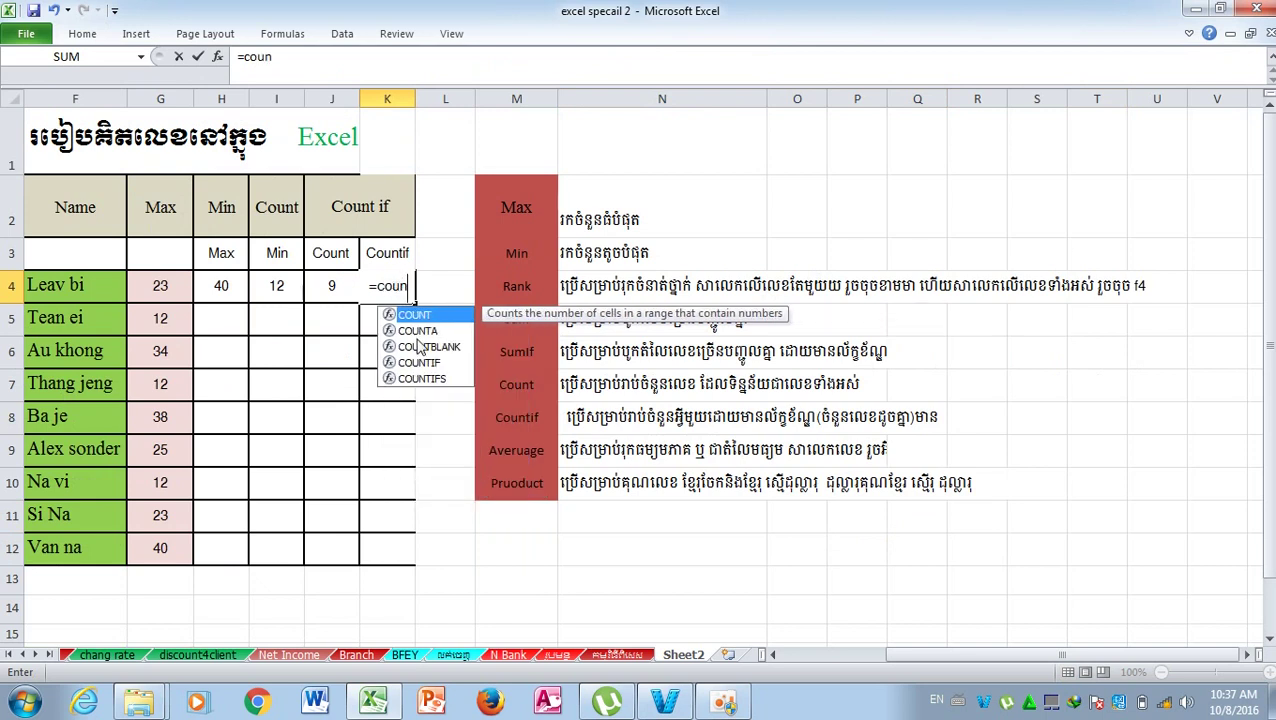
Step: Enter =COUNTIF(G4:G12,G5) in K4, returning 3 matching scores
double_click(420, 362)
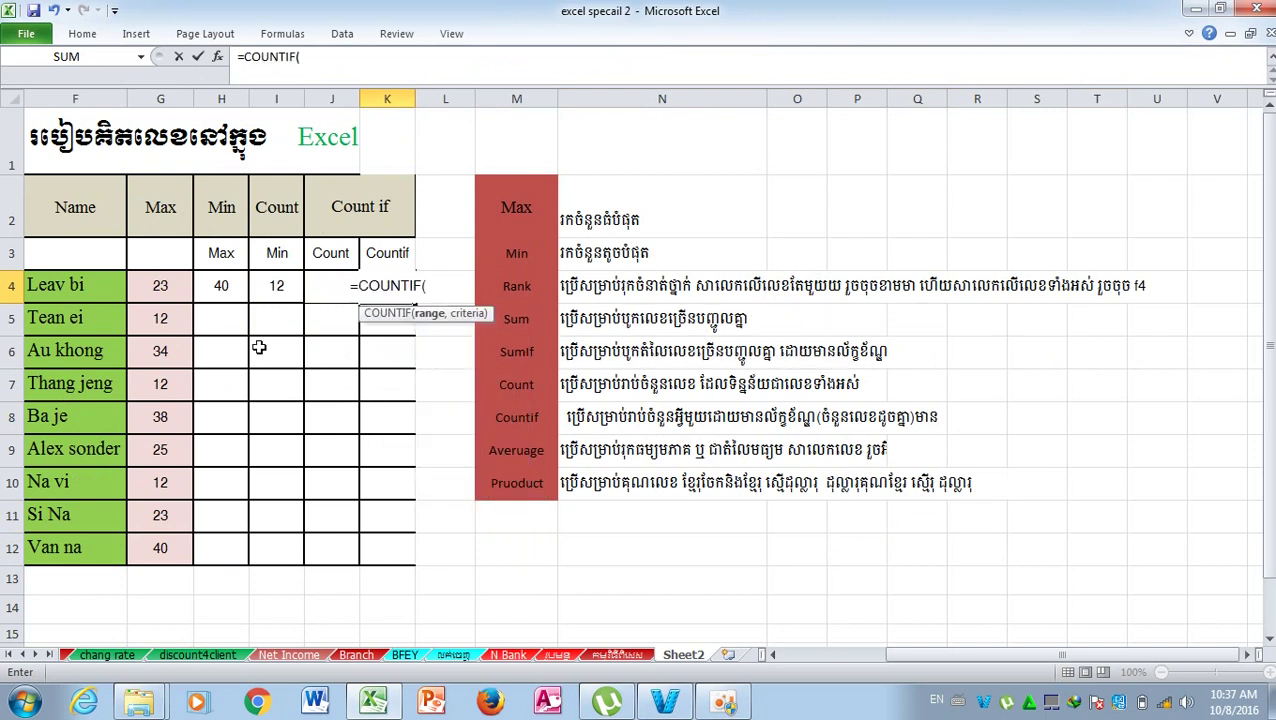
left_click_drag(159, 286, 162, 547)
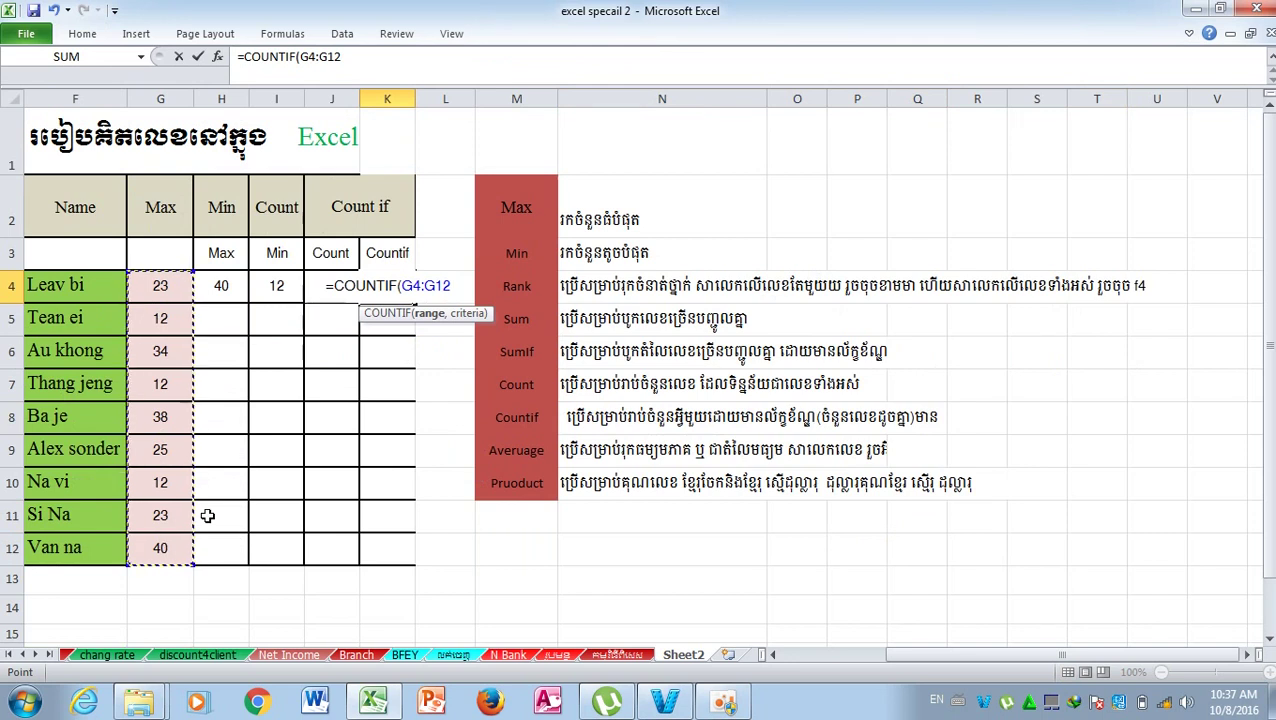
type(",")
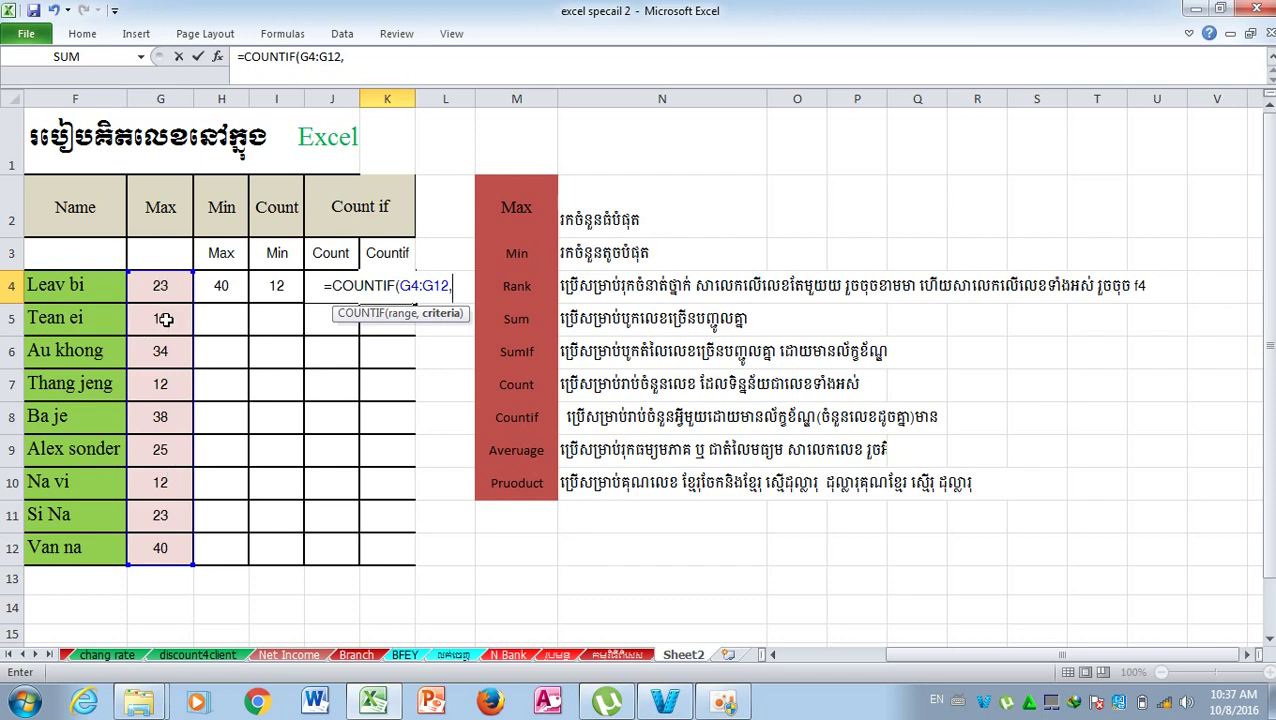
left_click(167, 320)
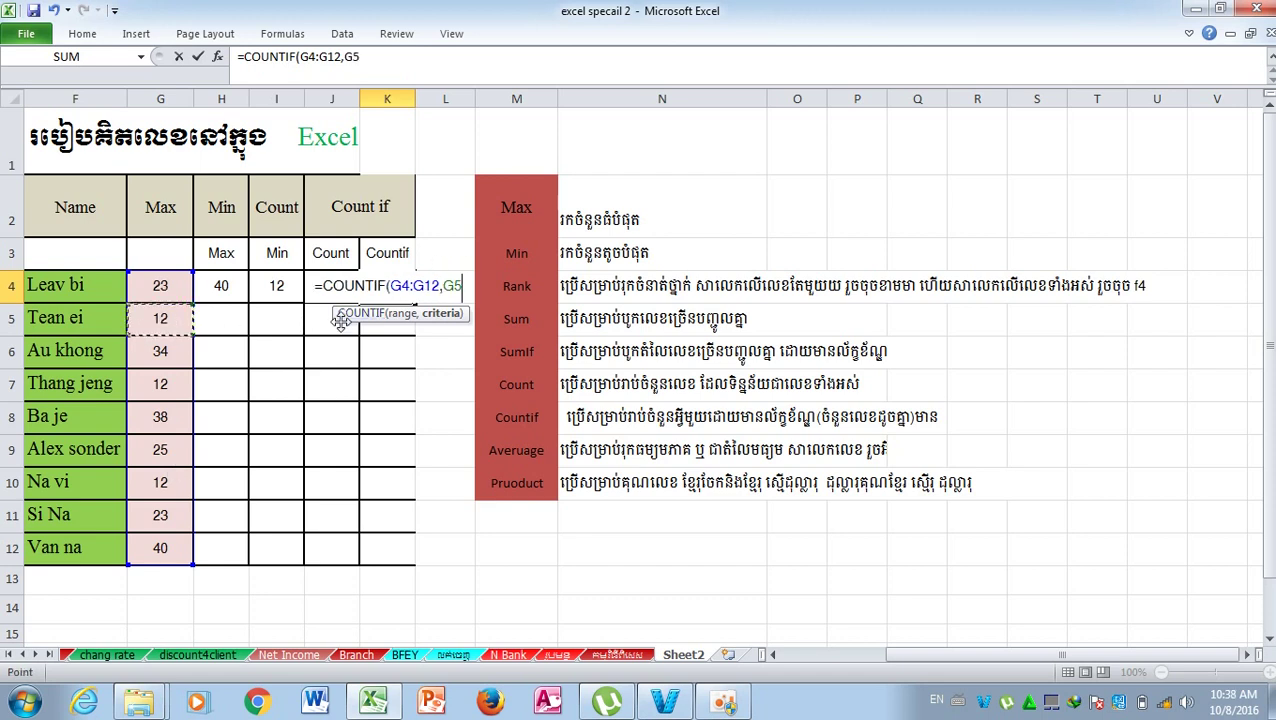
type(")")
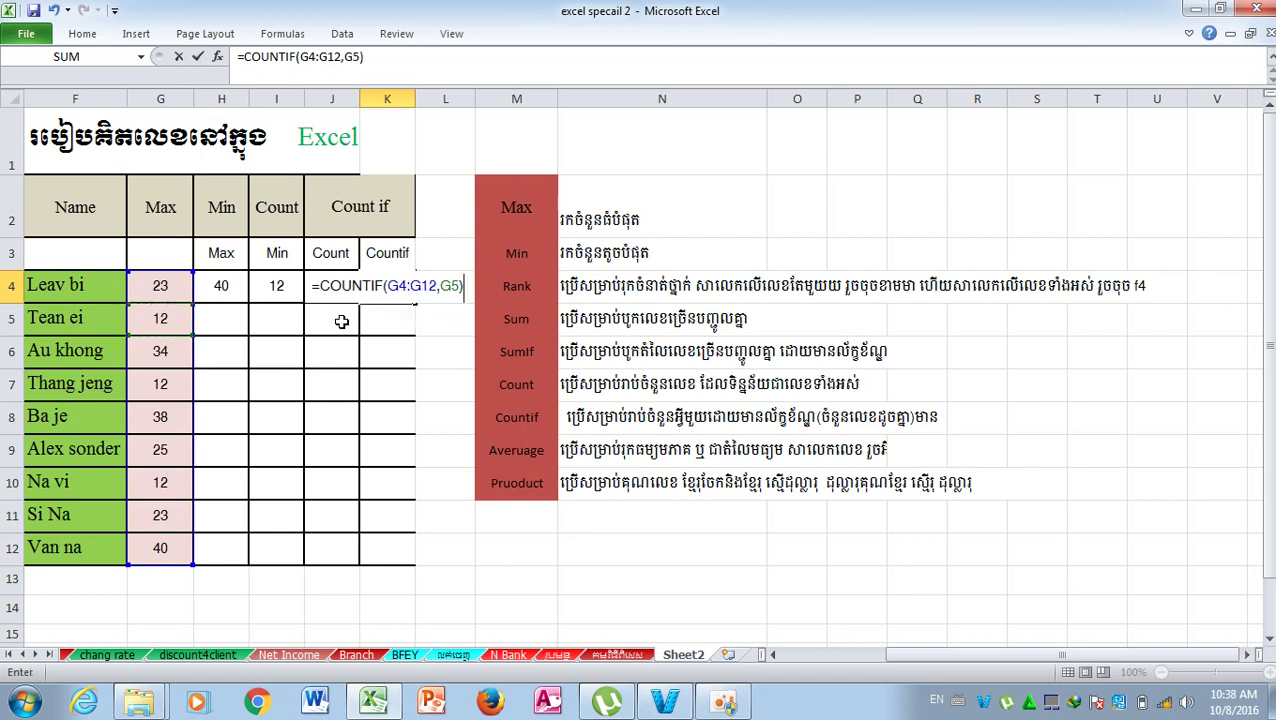
key("Return")
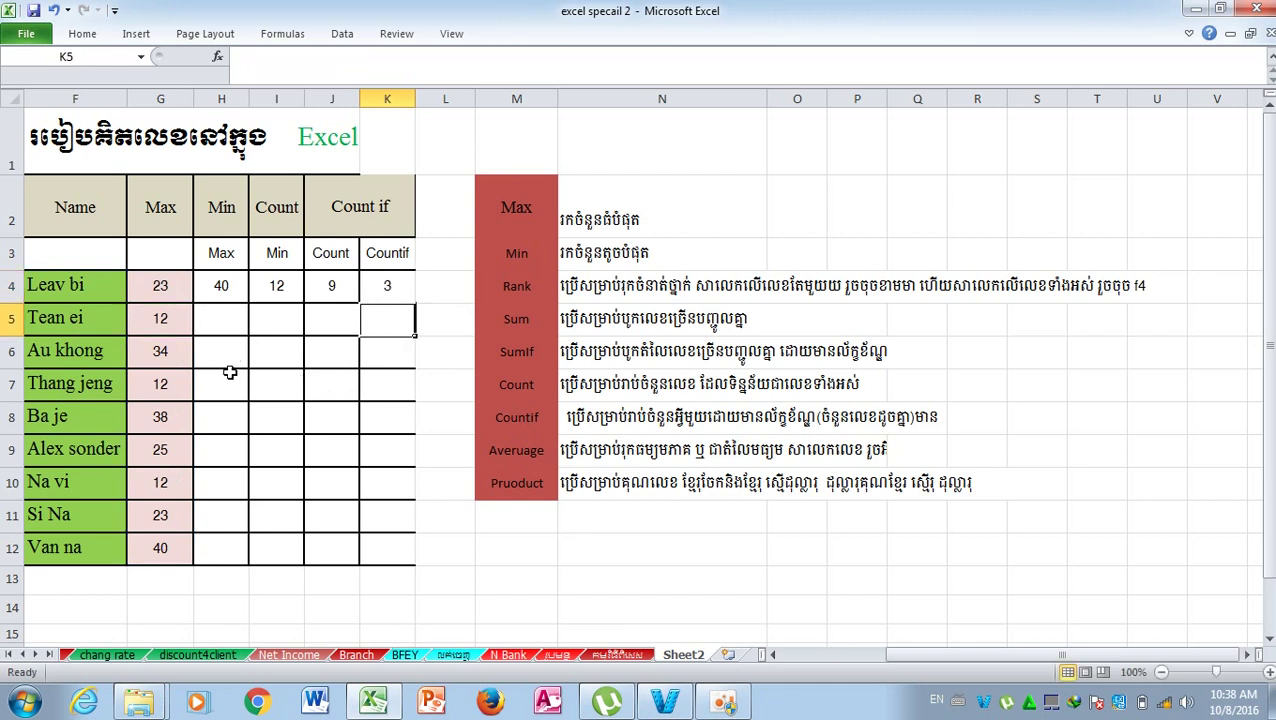
left_click(65, 318)
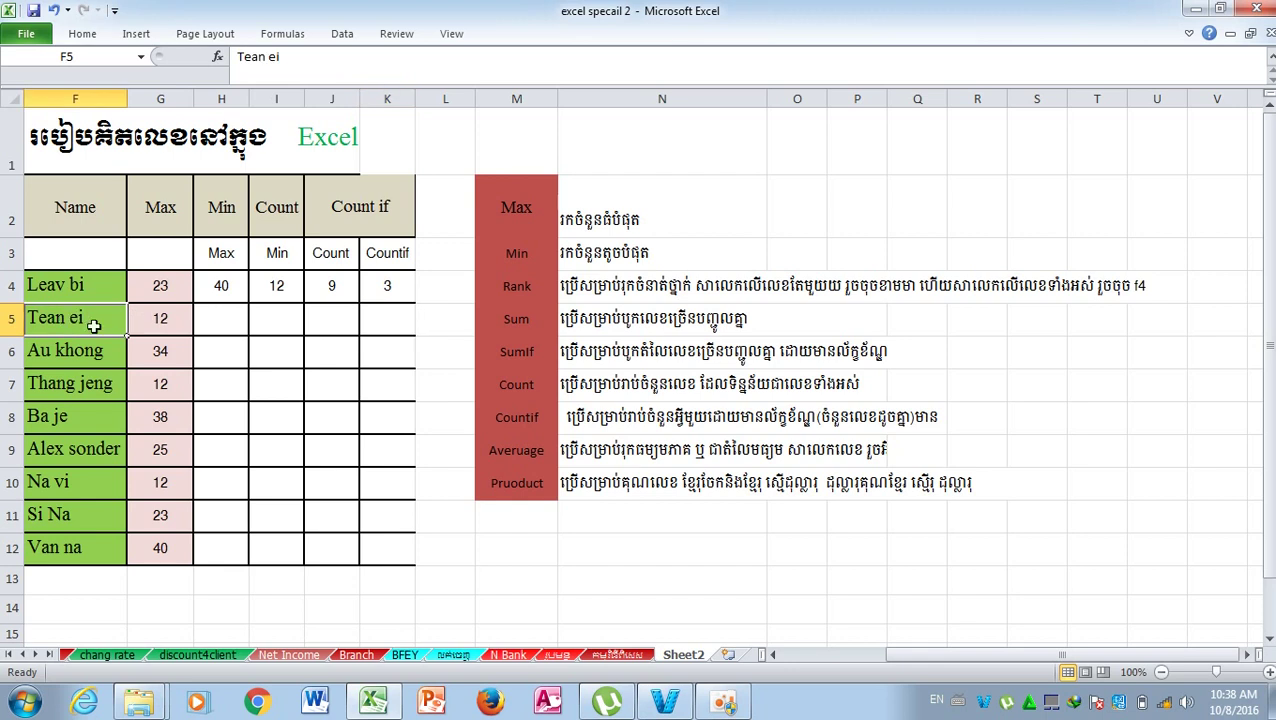
Step: Bring up the oCam recorder and move its window to the upper right
left_click(170, 396)
left_click(178, 474)
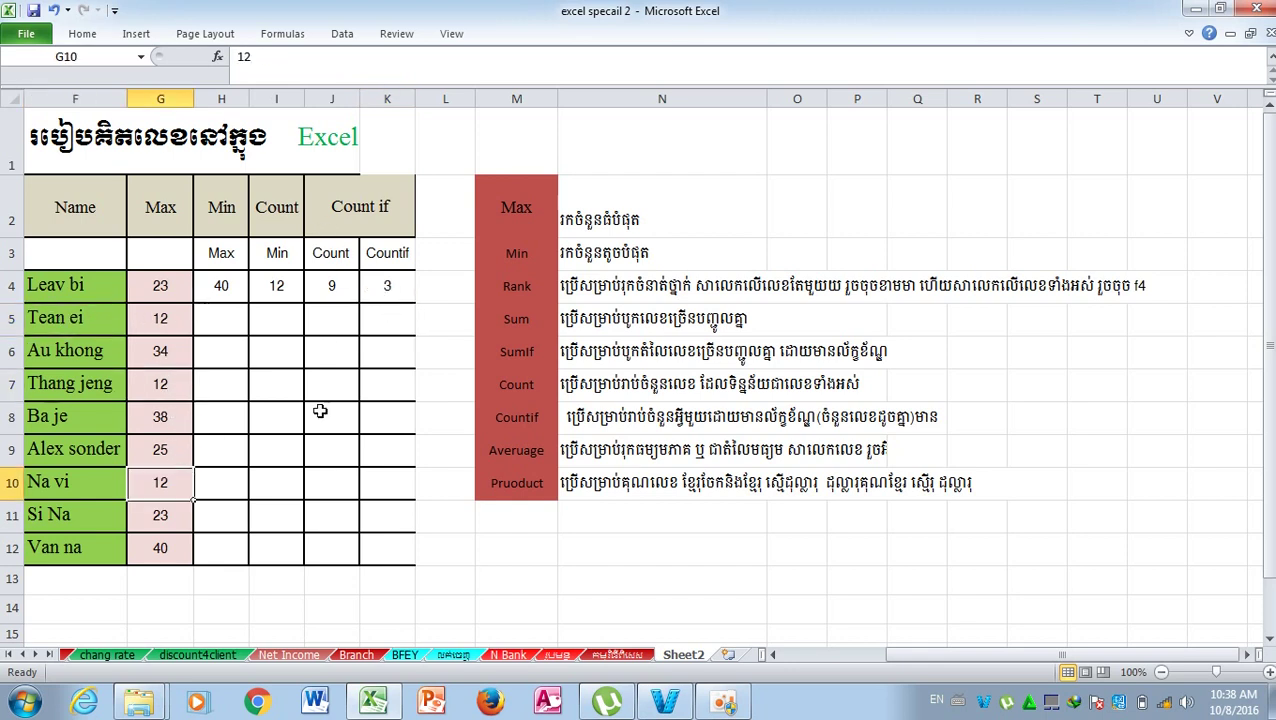
left_click(726, 703)
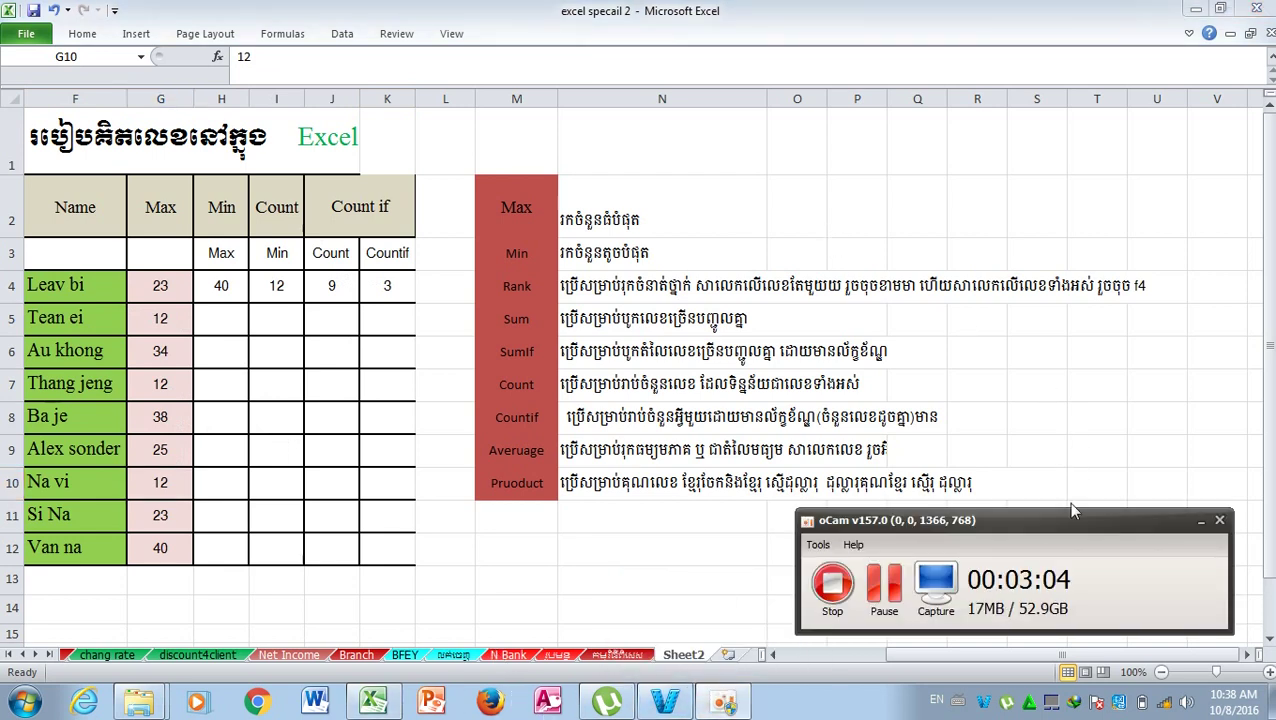
left_click_drag(1055, 521, 1049, 406)
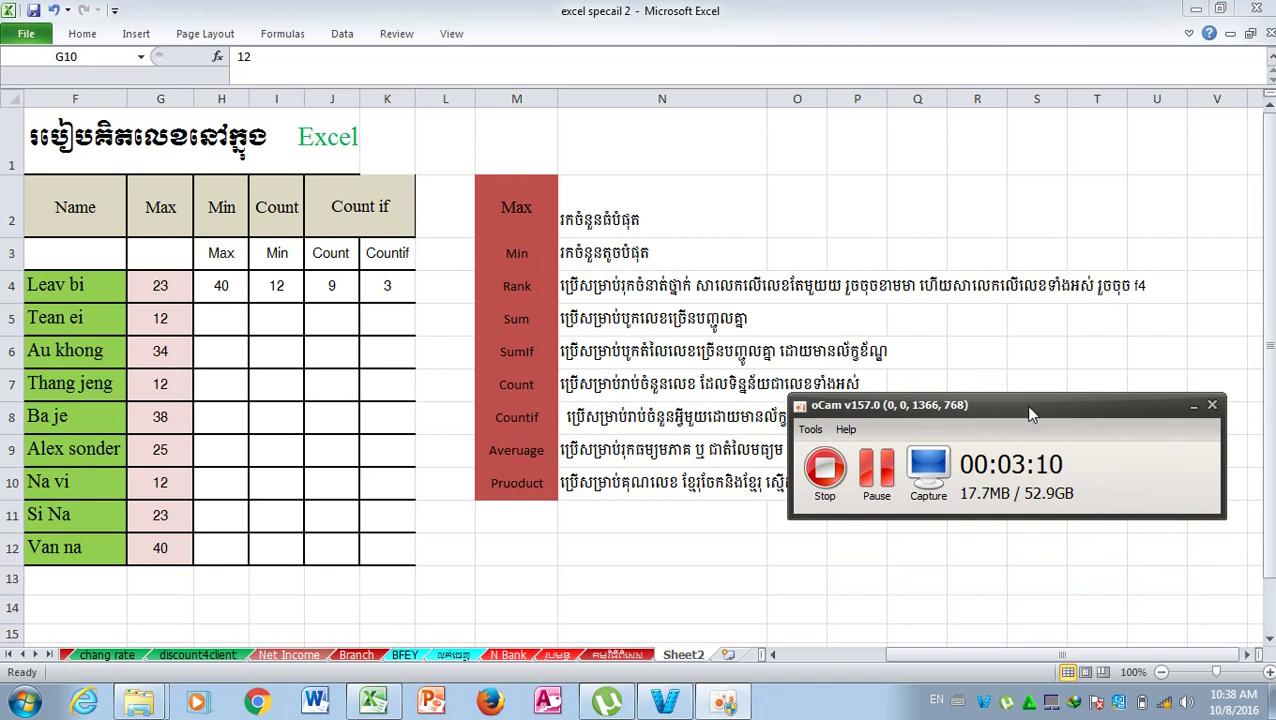
left_click_drag(1029, 405, 1064, 157)
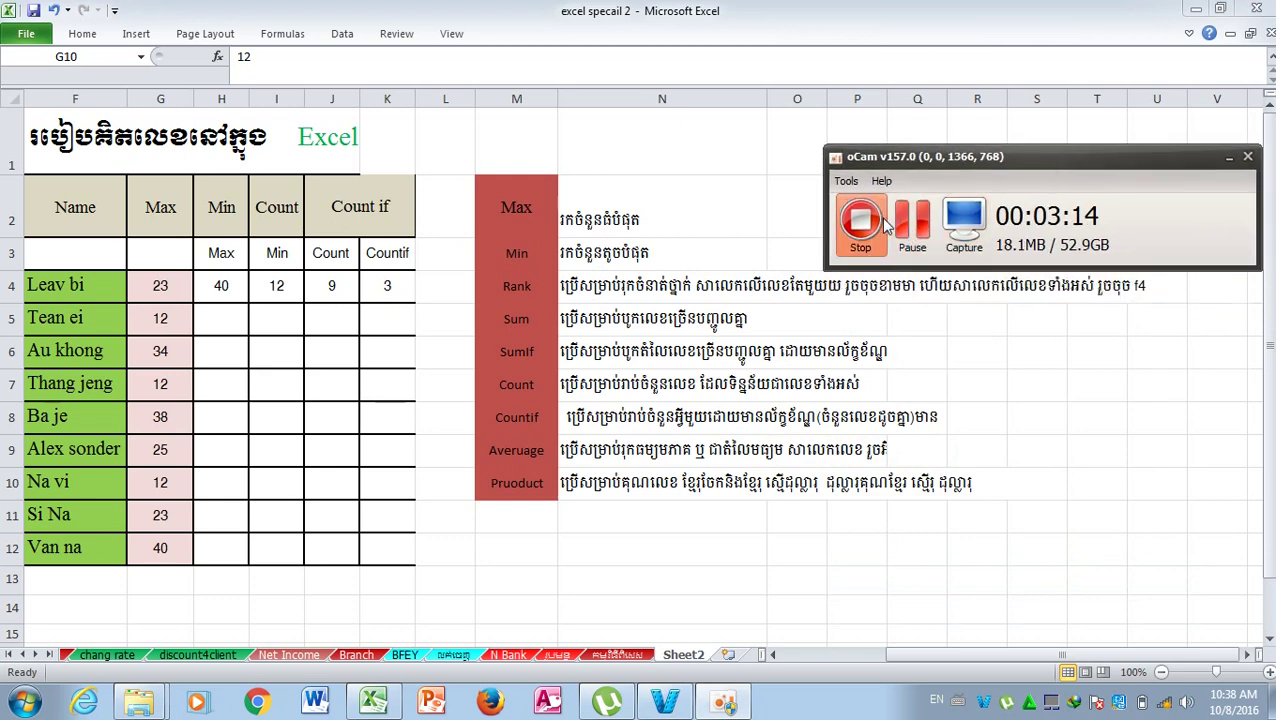